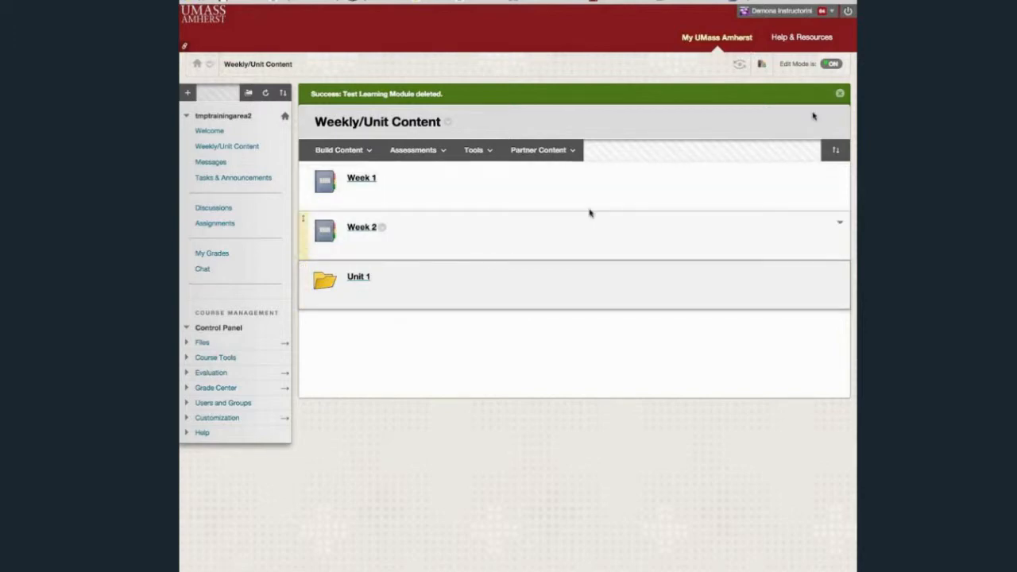
# - Enter student preview mode and open the Week 1 learning module in Weekly/Unit Content
pyautogui.click(739, 63)
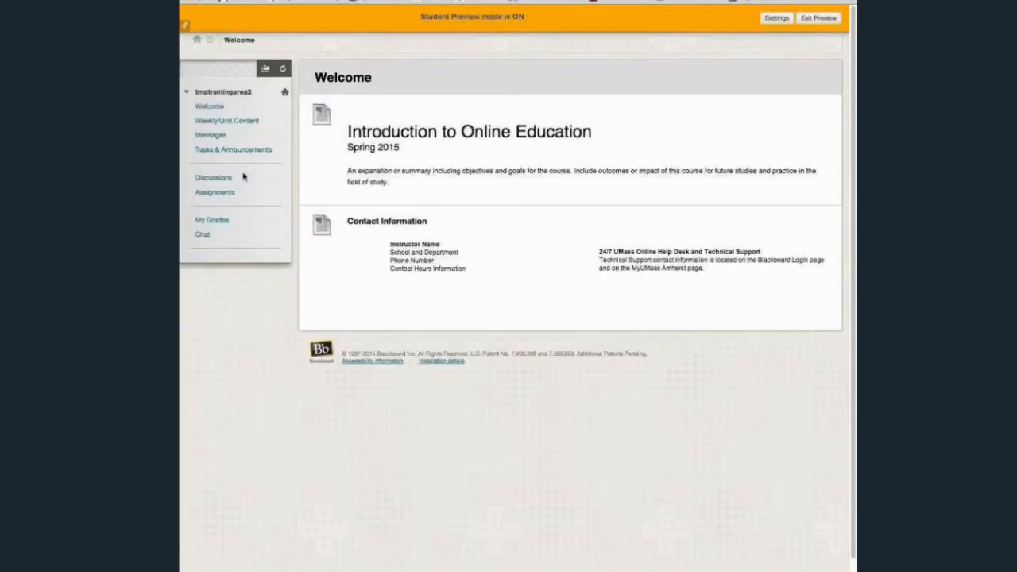
pyautogui.click(225, 126)
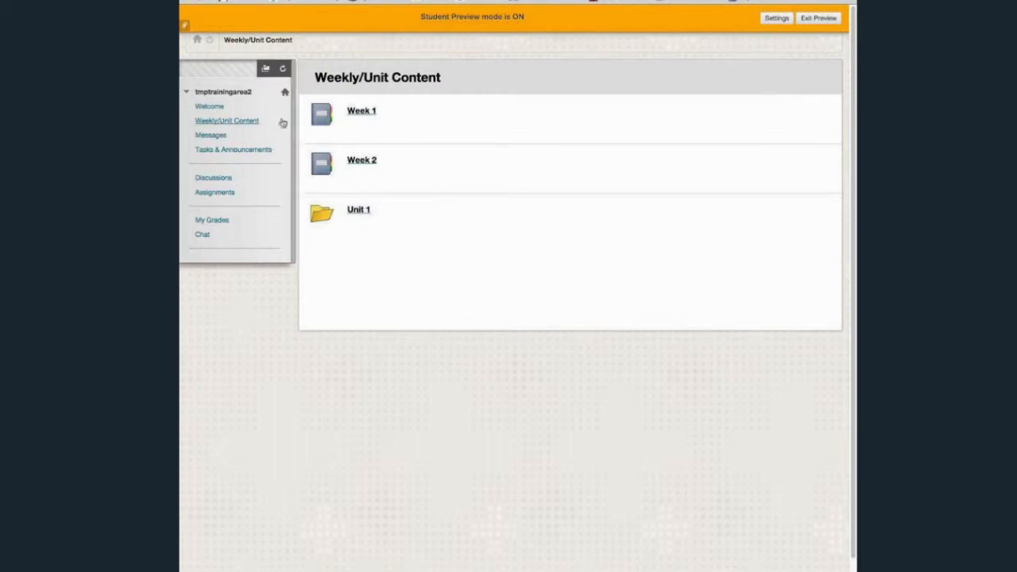
pyautogui.click(367, 116)
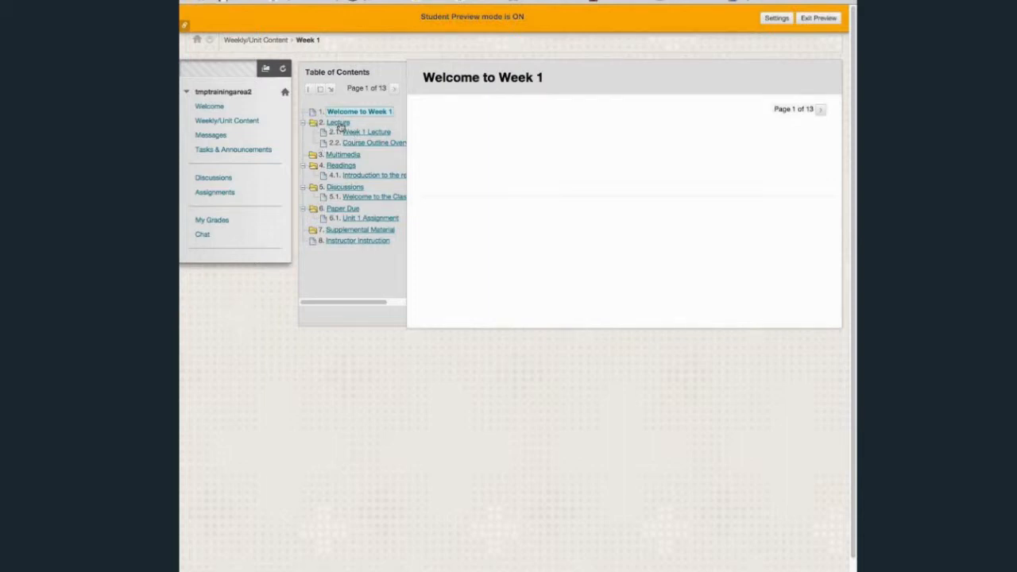
# - Browse Week 1's Lecture folder, Week 1 Lecture, Course Outline Overview, Multimedia, Readings and Introduction to the readings pages
pyautogui.click(340, 125)
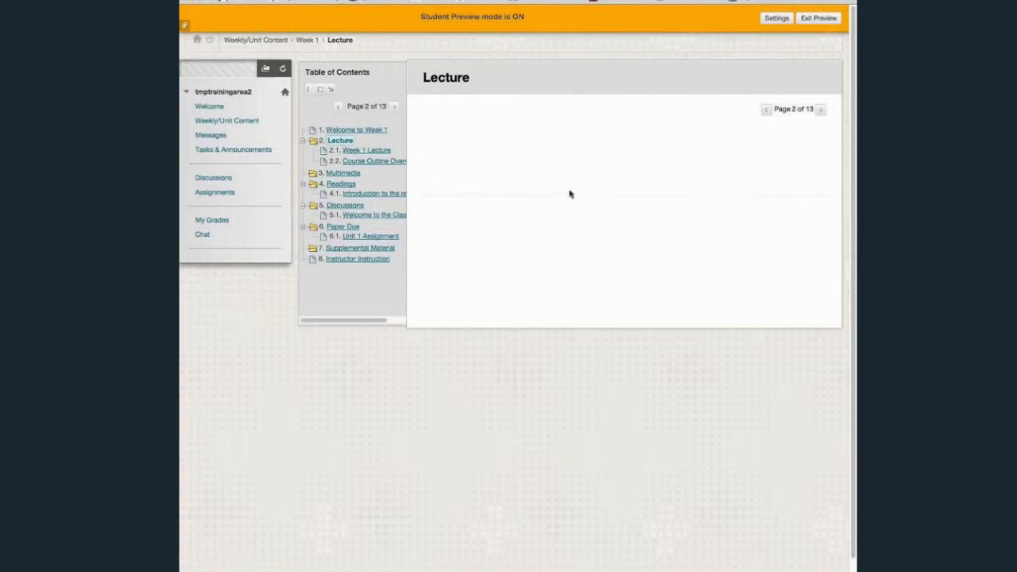
pyautogui.click(374, 151)
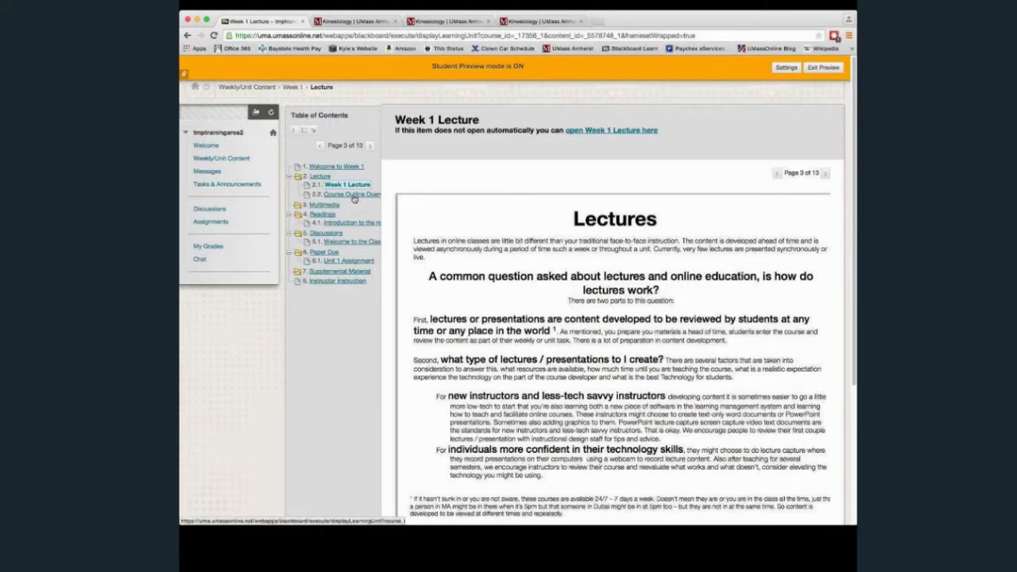
pyautogui.click(354, 198)
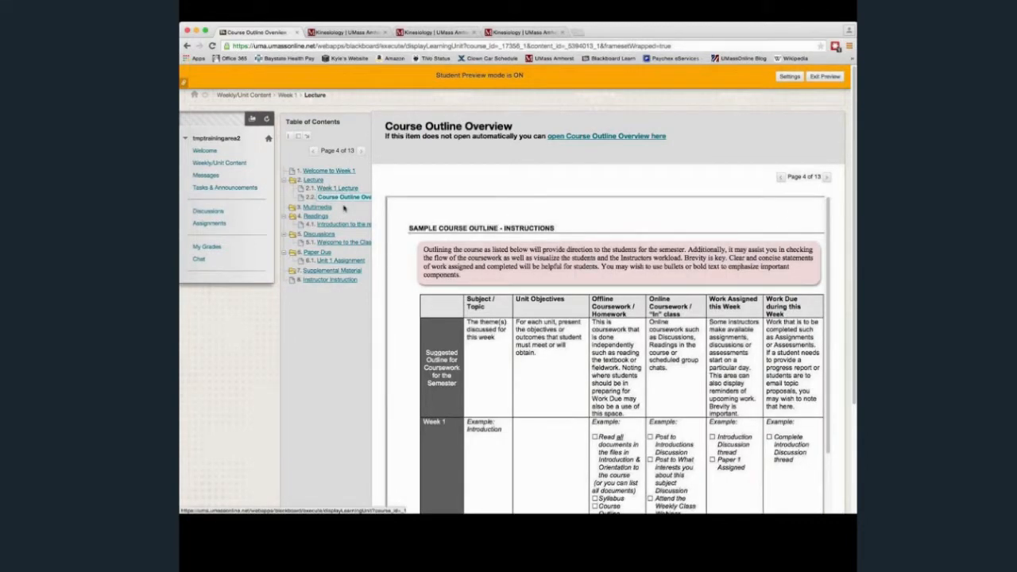
pyautogui.click(327, 212)
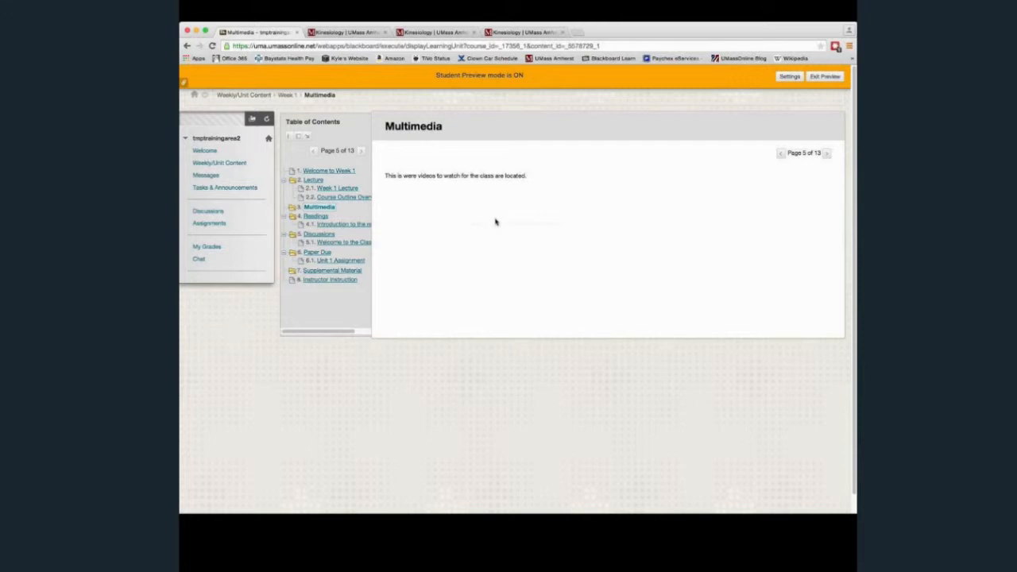
pyautogui.click(312, 219)
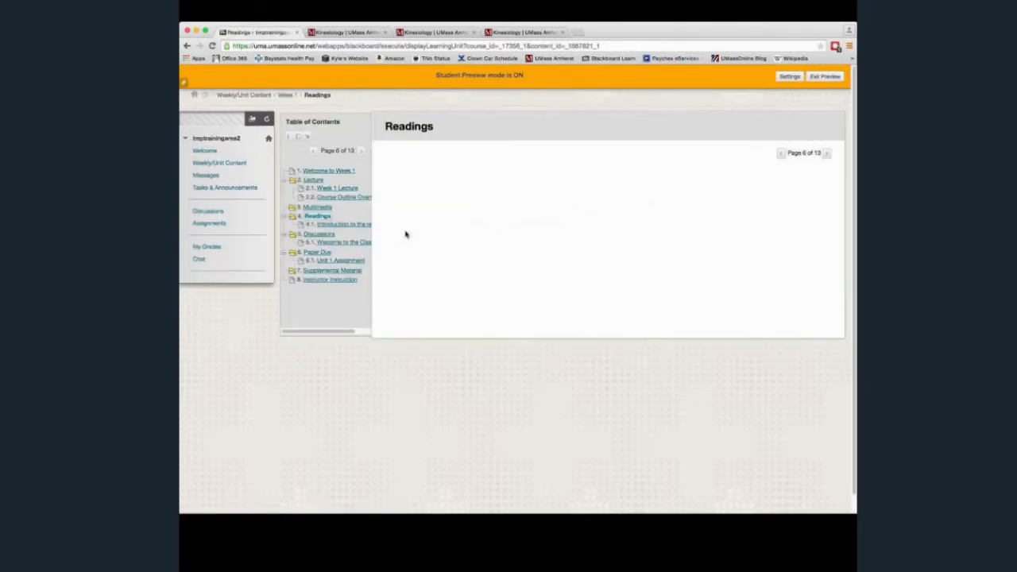
pyautogui.click(353, 226)
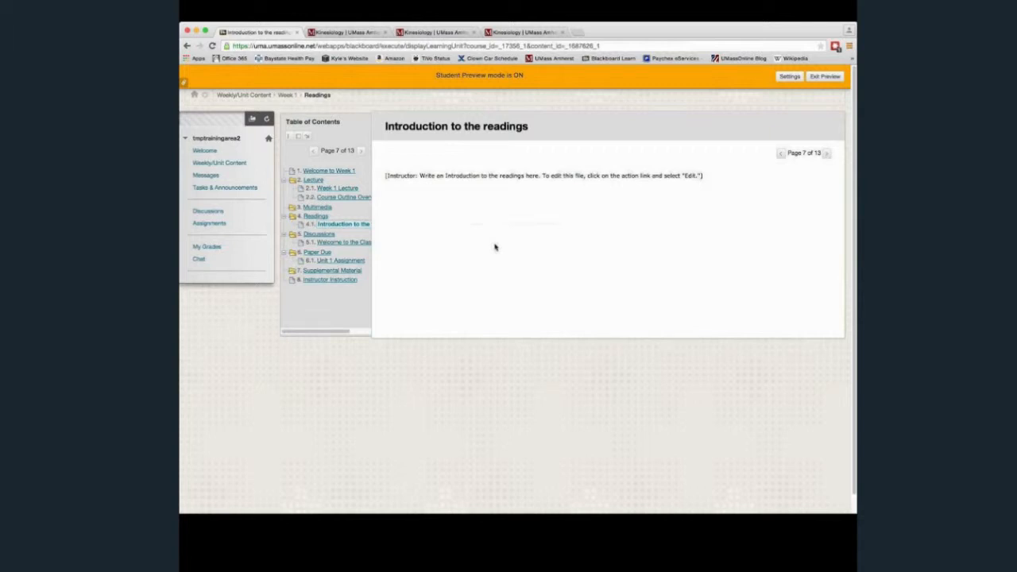
# - View Week 1's Welcome to the Class and Unit 1 Assignment pages, and mark the Instructor Instruction page as reviewed
pyautogui.click(355, 244)
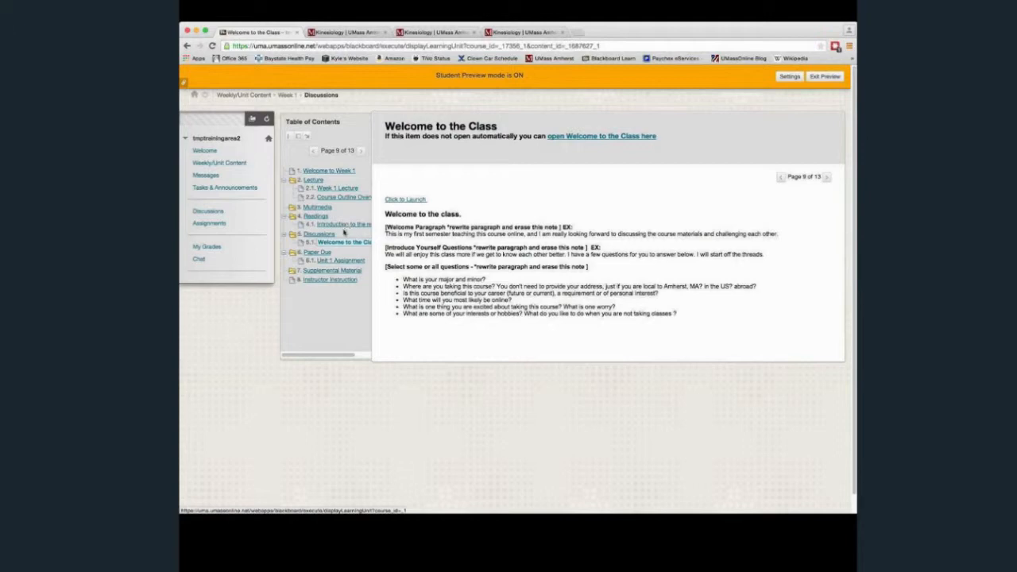
pyautogui.click(342, 261)
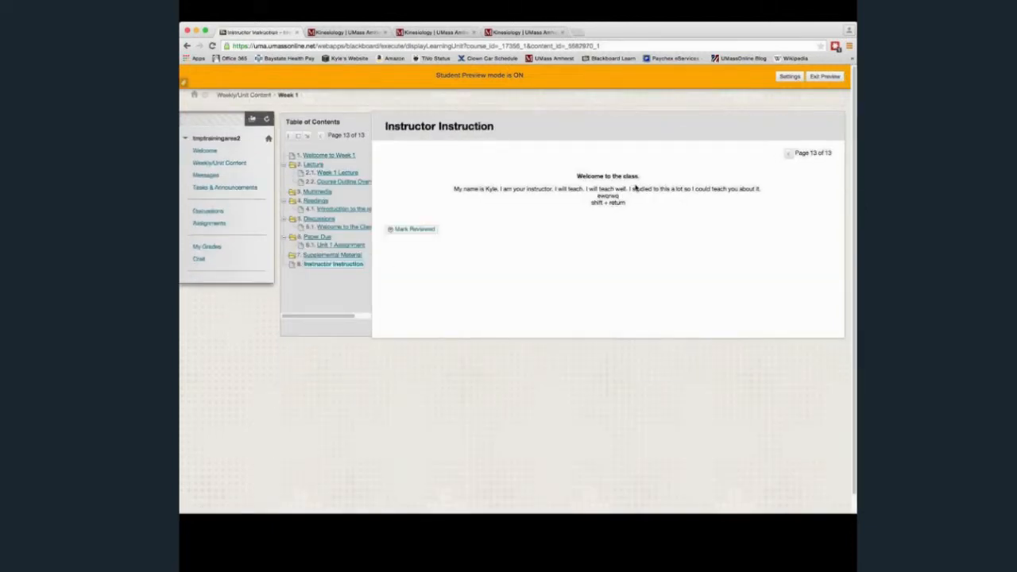
pyautogui.click(429, 232)
# - Return to Weekly/Unit Content and open the Weekly Content folder inside Unit 1
pyautogui.click(220, 163)
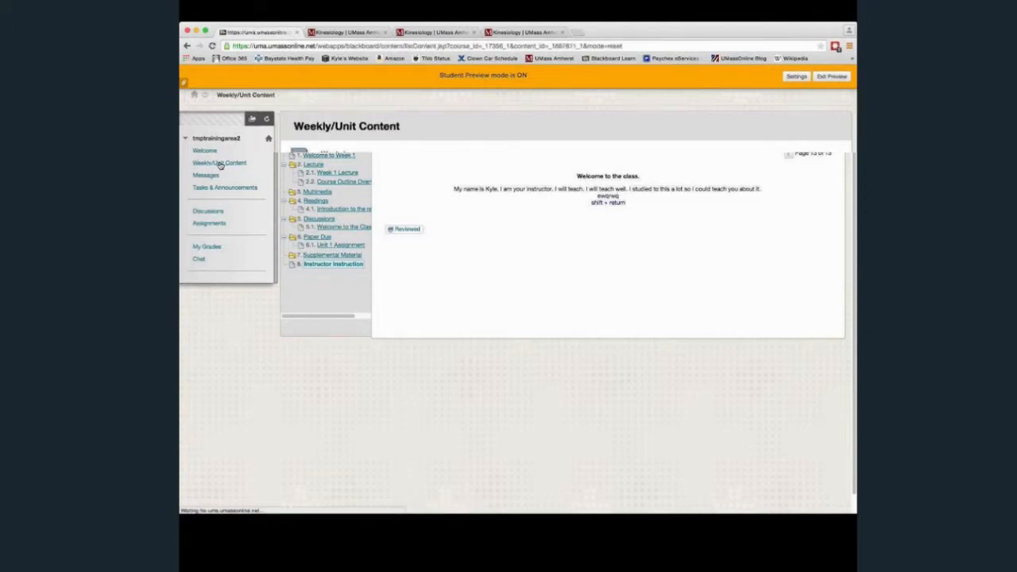
pyautogui.click(331, 240)
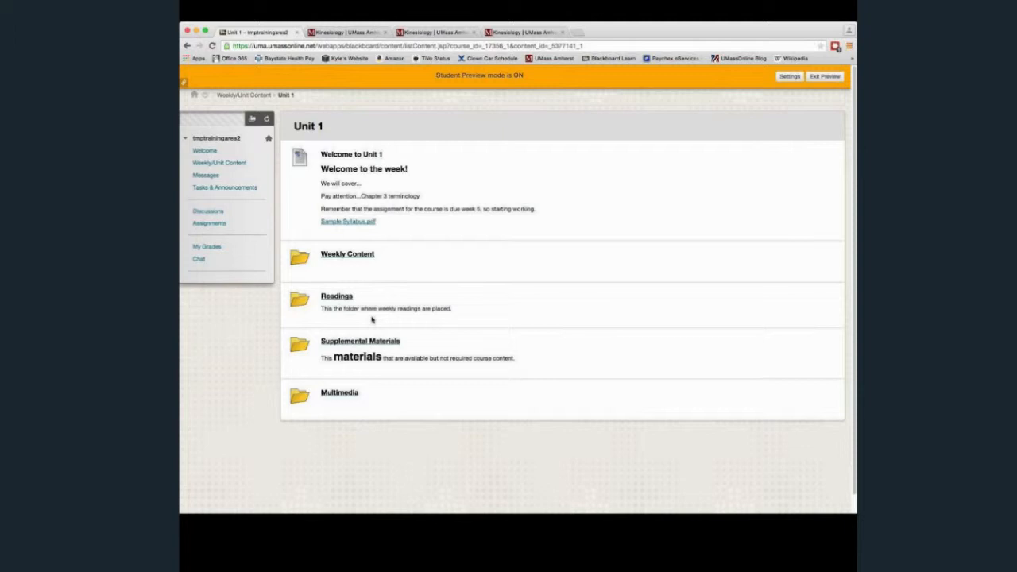
pyautogui.click(351, 258)
# - View the Course Outline PDF and the UMass Amherst website link, returning to the Weekly Content folder after each
pyautogui.scroll(-1, 351, 260)
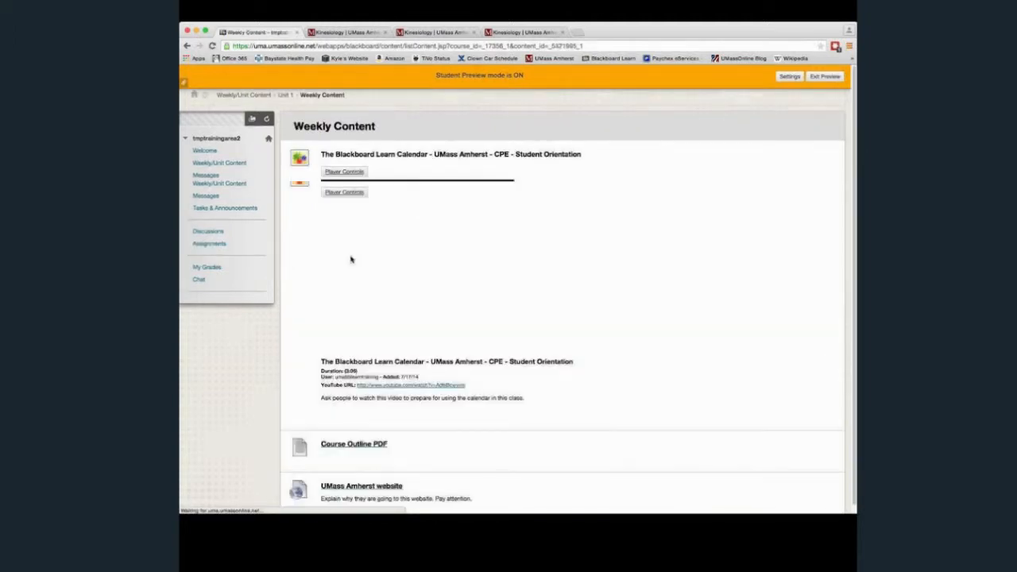
pyautogui.scroll(-1, 456, 310)
pyautogui.click(374, 404)
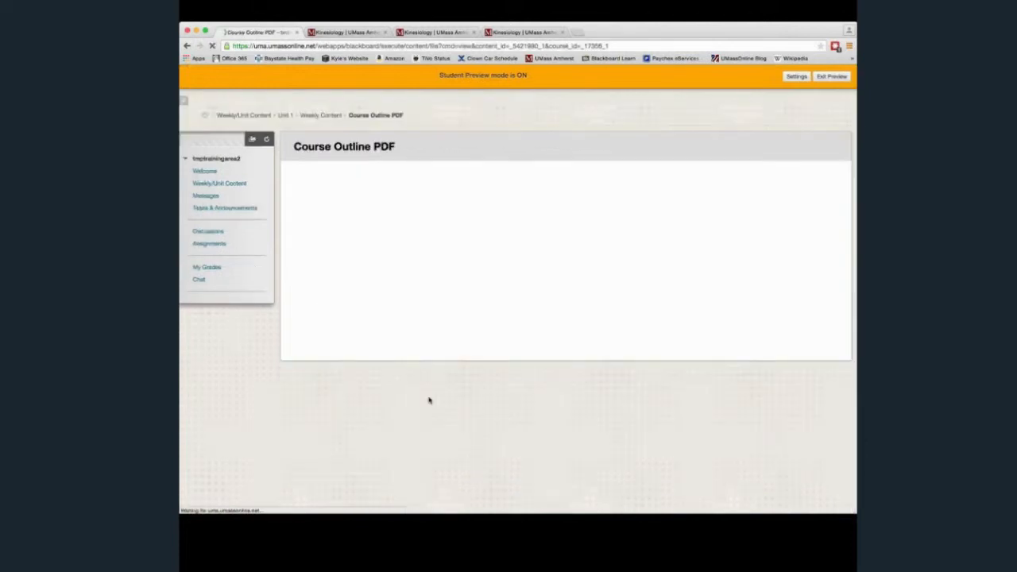
pyautogui.click(187, 45)
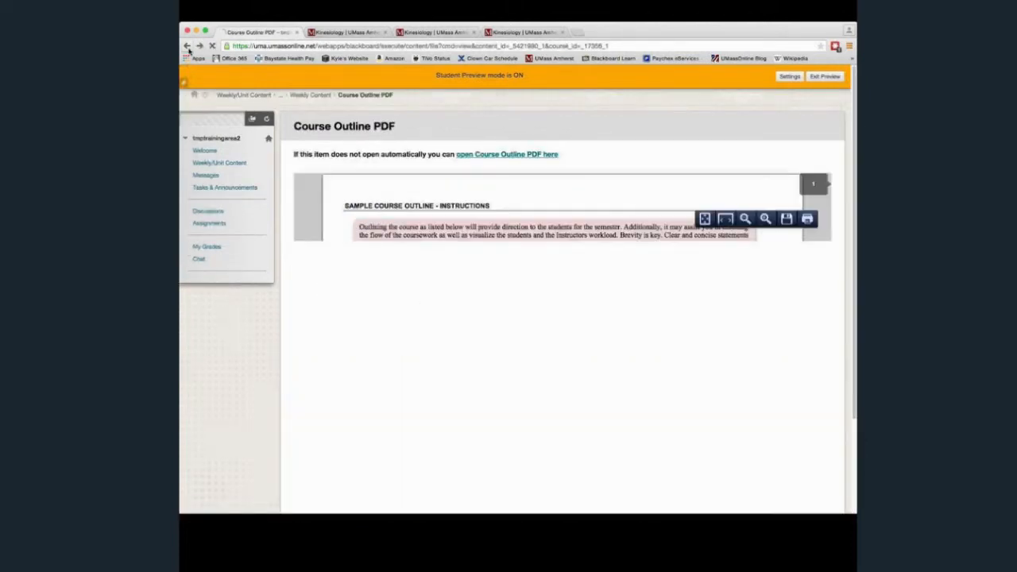
pyautogui.scroll(-1, 397, 444)
pyautogui.click(385, 446)
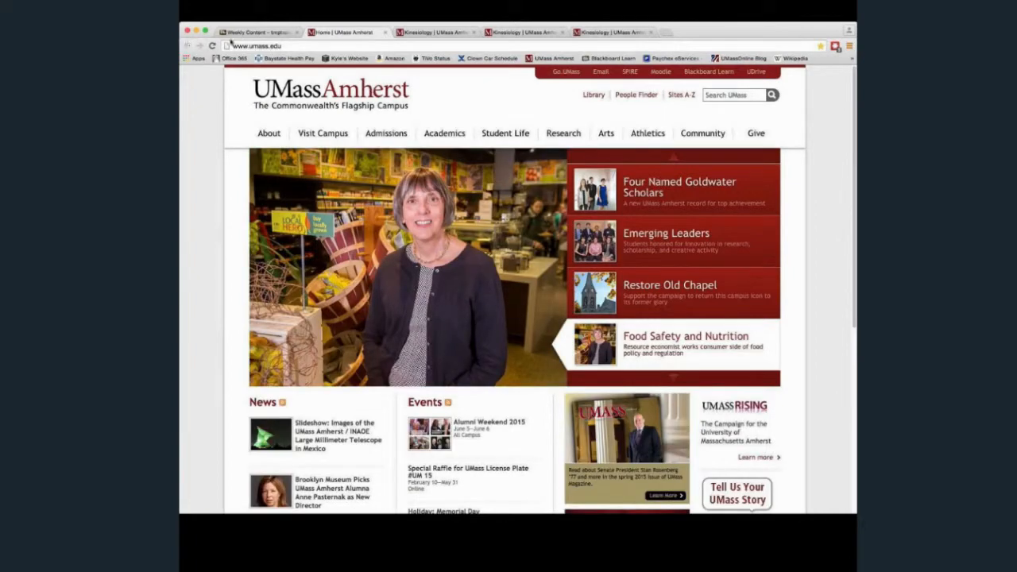
pyautogui.click(256, 31)
pyautogui.scroll(1, 453, 372)
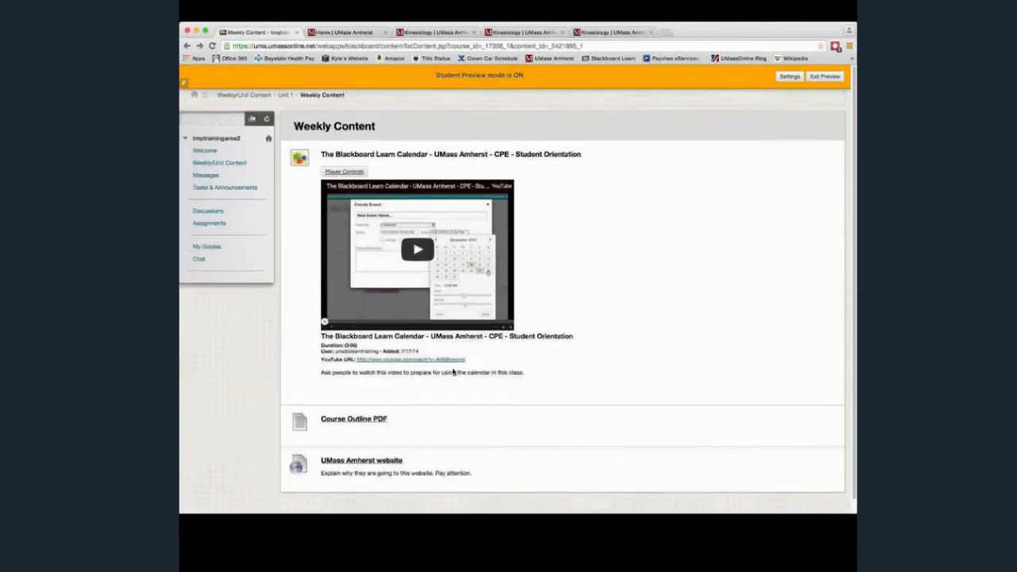
# - Reopen the Week 1 learning module and view its Week 1 Lecture, Multimedia and Introduction to the readings pages
pyautogui.click(204, 164)
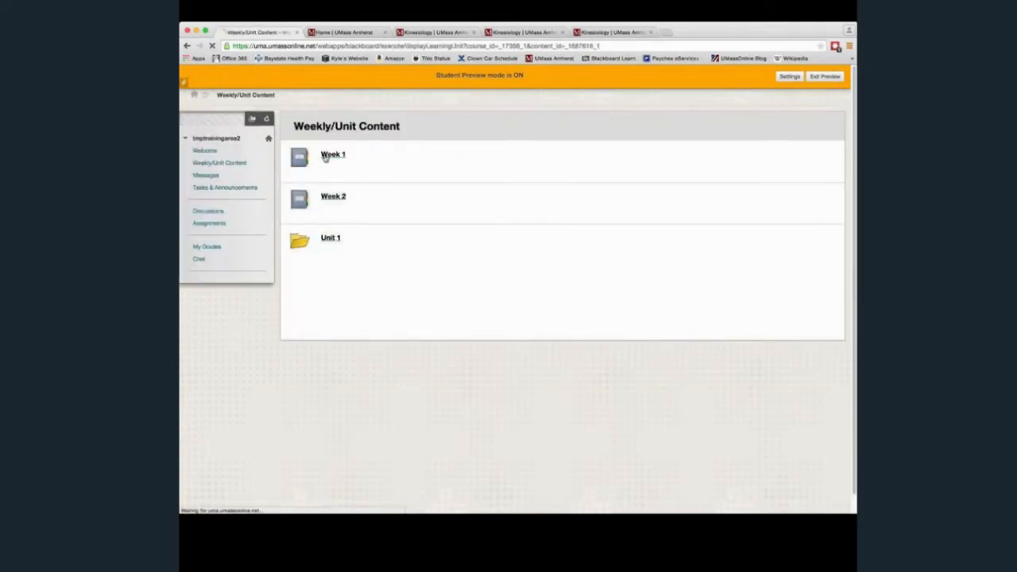
pyautogui.click(324, 157)
pyautogui.click(325, 174)
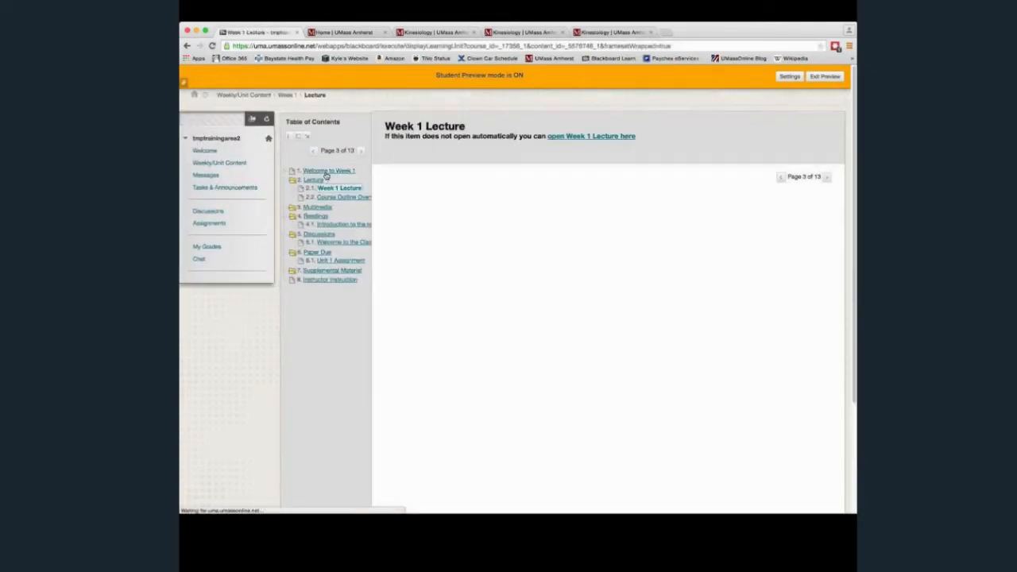
pyautogui.click(319, 208)
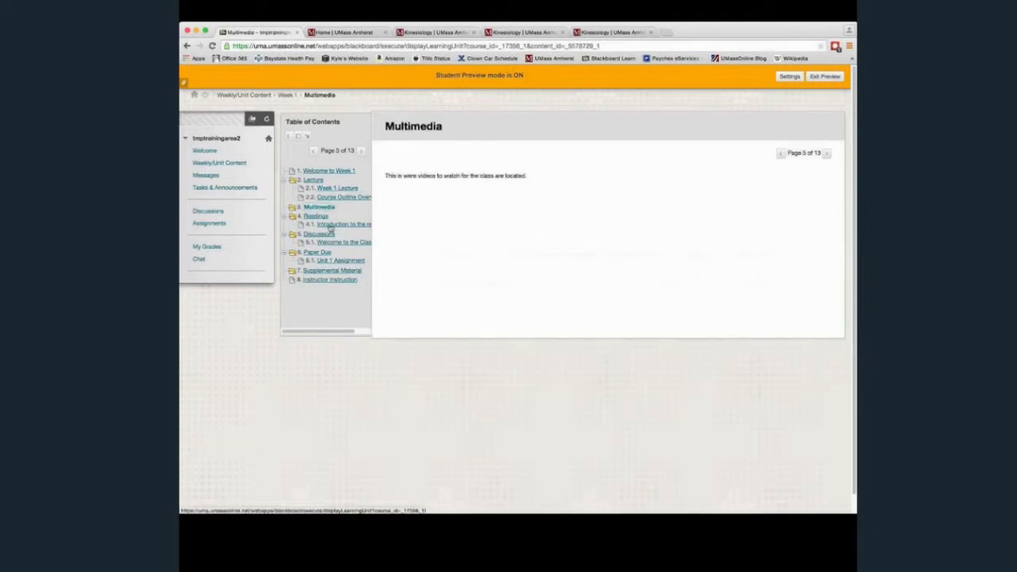
pyautogui.click(330, 226)
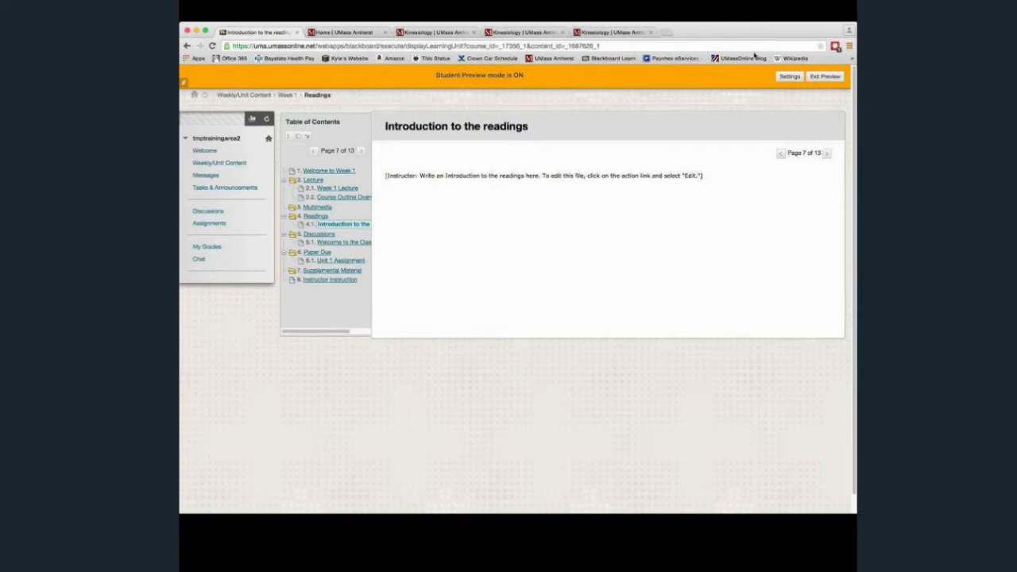
# - Exit student preview with the option to delete the preview user and all data
pyautogui.click(823, 77)
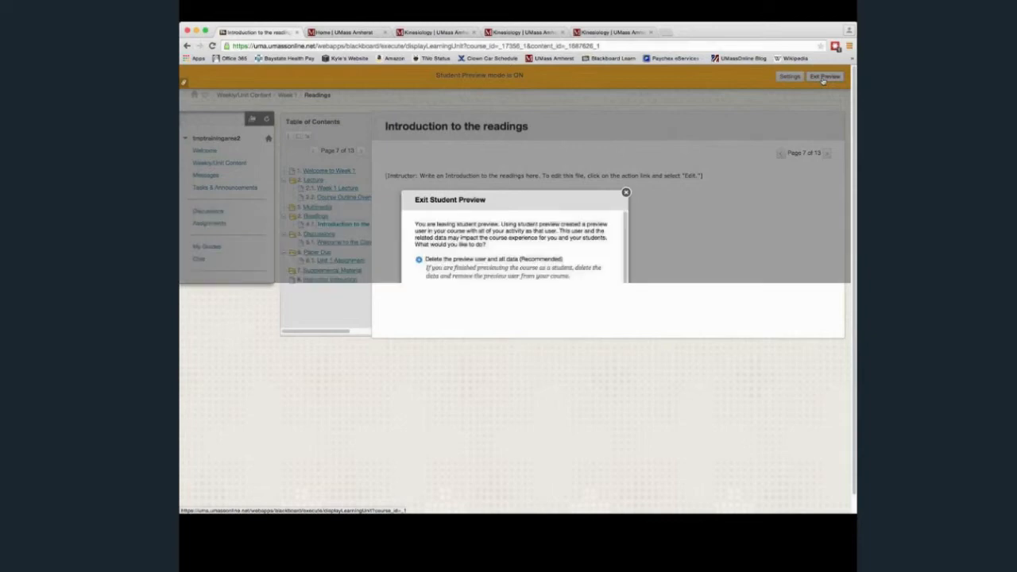
pyautogui.click(588, 373)
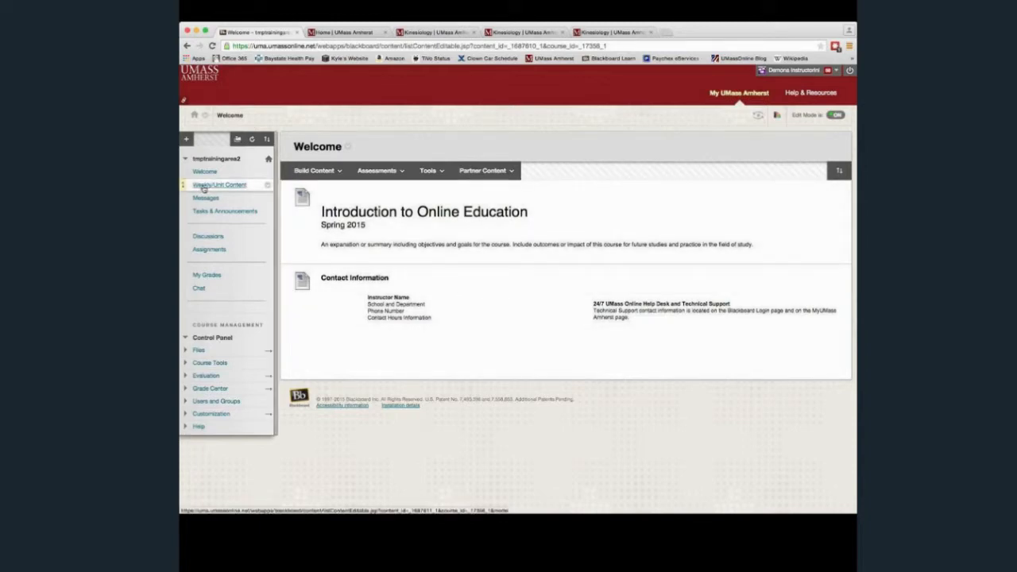
# - Rename the Weekly/Unit Content course menu link as Unit Content
pyautogui.click(268, 187)
pyautogui.click(301, 209)
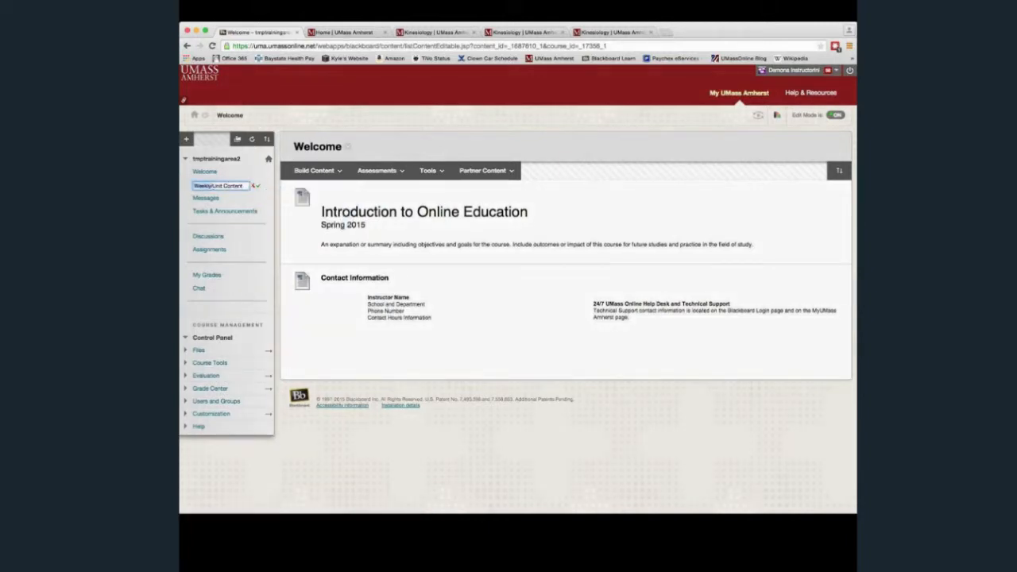
pyautogui.press('BackSpace')
pyautogui.click(258, 186)
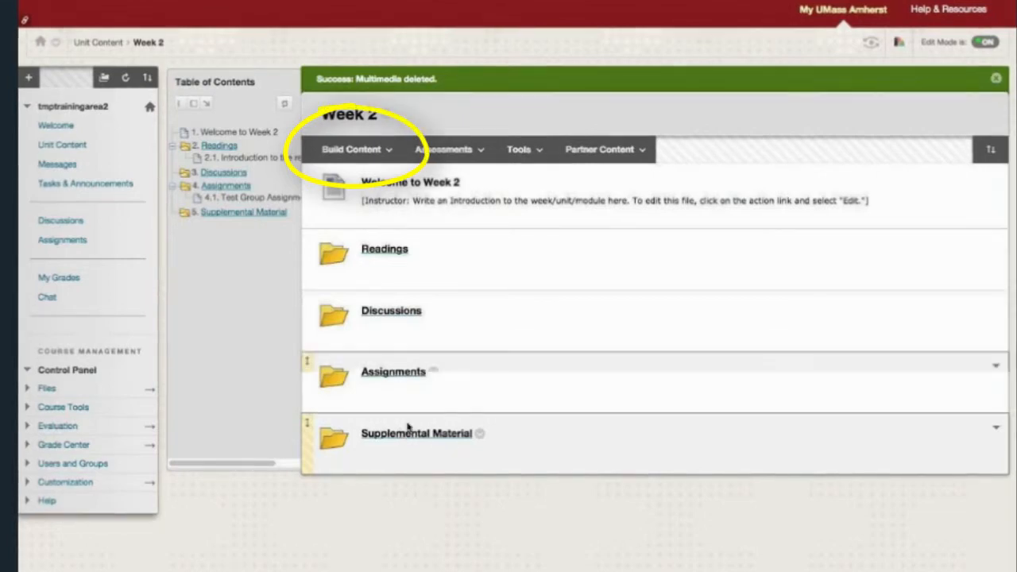
# - Start a new content folder in the Week 2 module and name it Class Videos
pyautogui.click(326, 148)
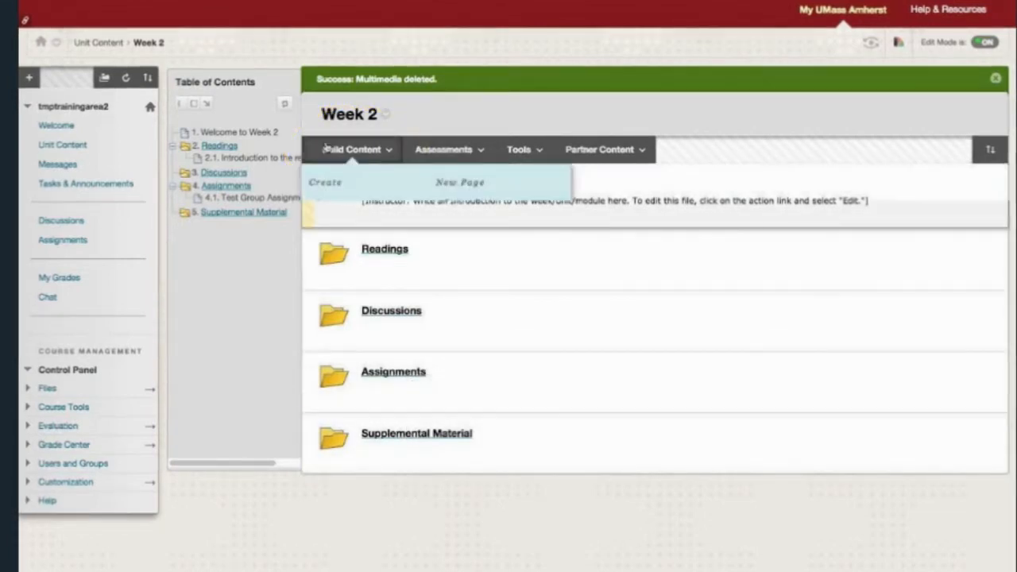
pyautogui.moveTo(358, 150)
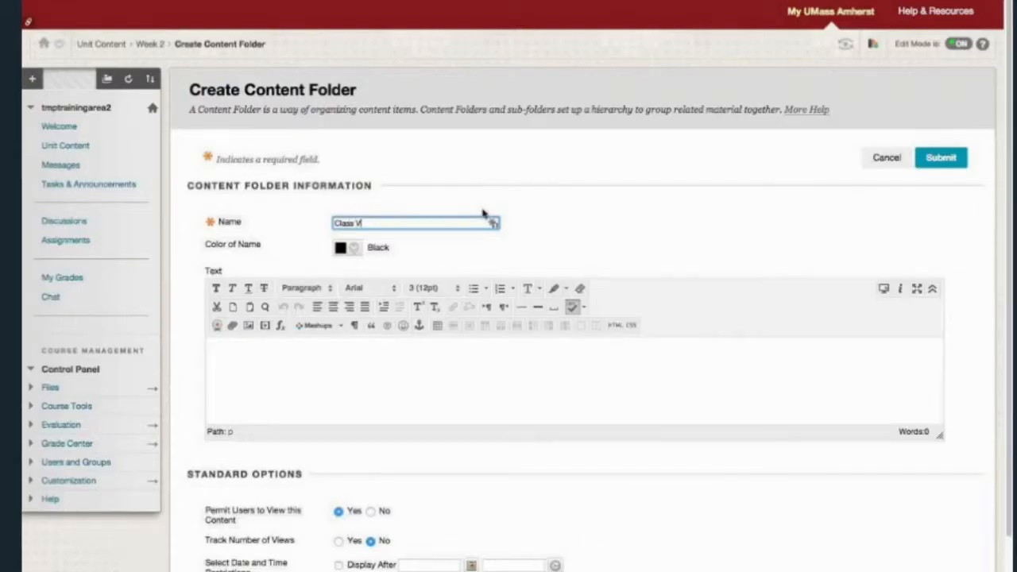
pyautogui.write('ideos')
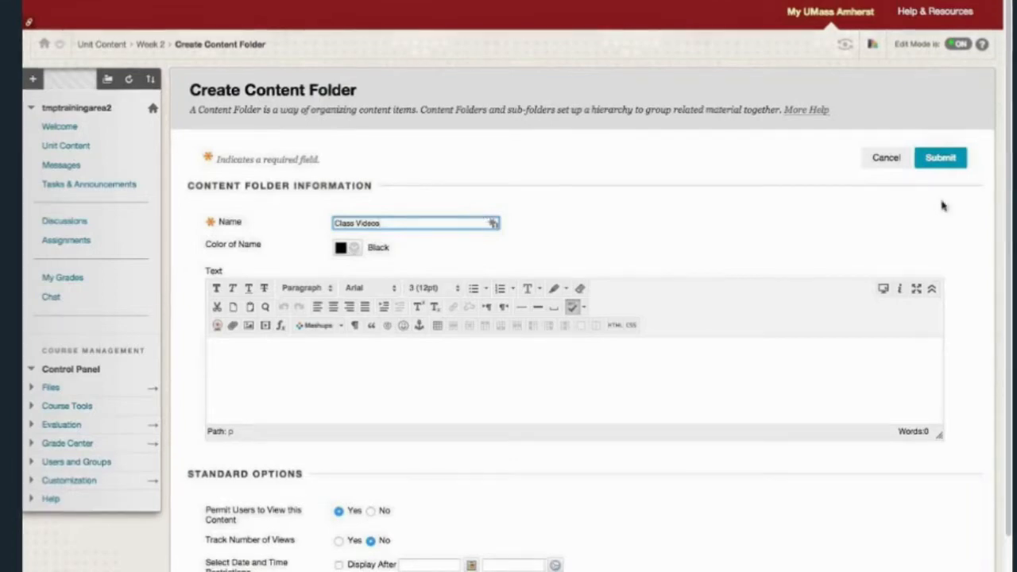
# - Enter the folder description "This is where course videos will be each week."
pyautogui.click(479, 379)
pyautogui.write('Th')
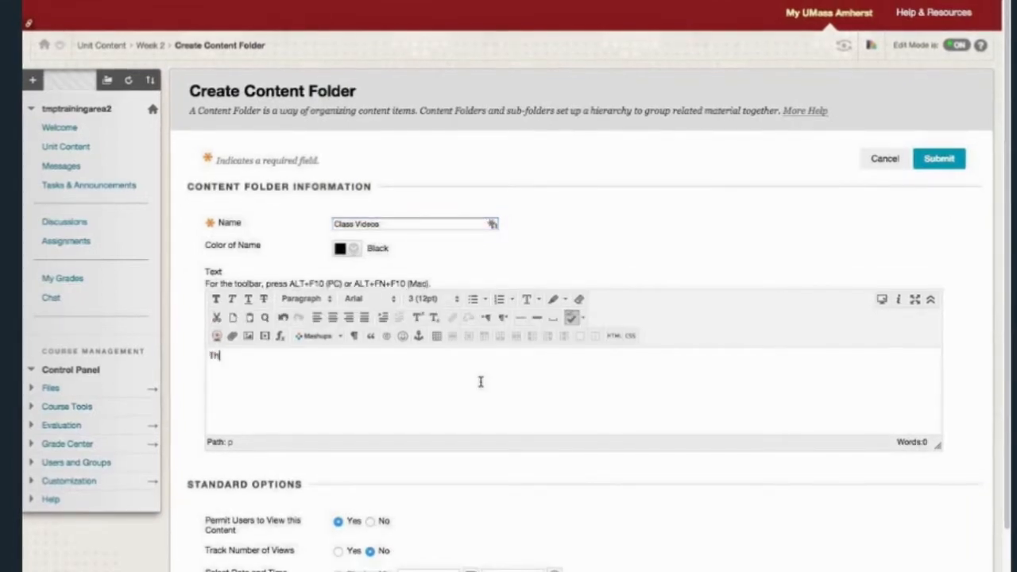
pyautogui.write('is is wer')
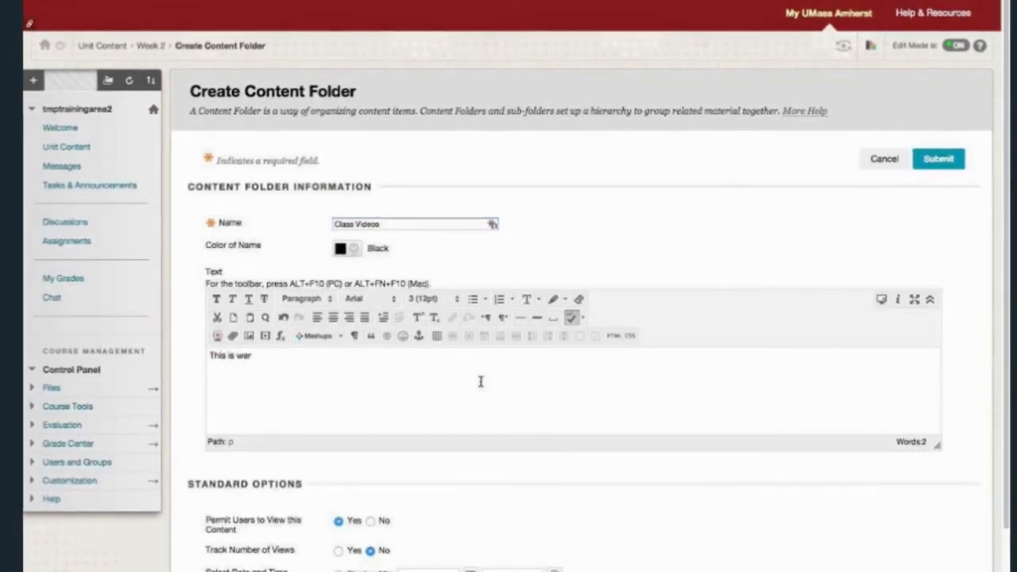
pyautogui.press('BackSpace')
pyautogui.press('BackSpace')
pyautogui.write('h')
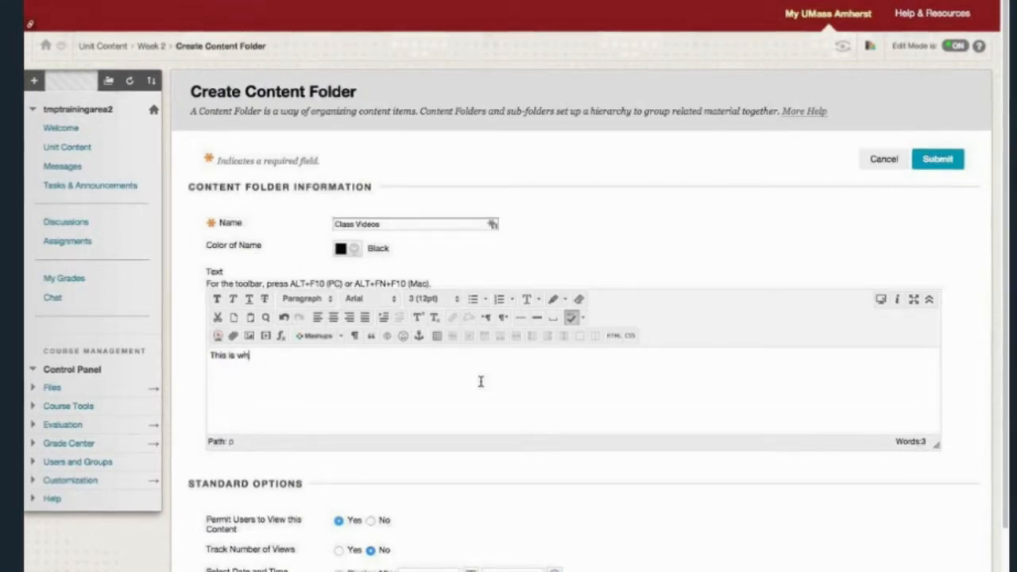
pyautogui.write('ere course vid')
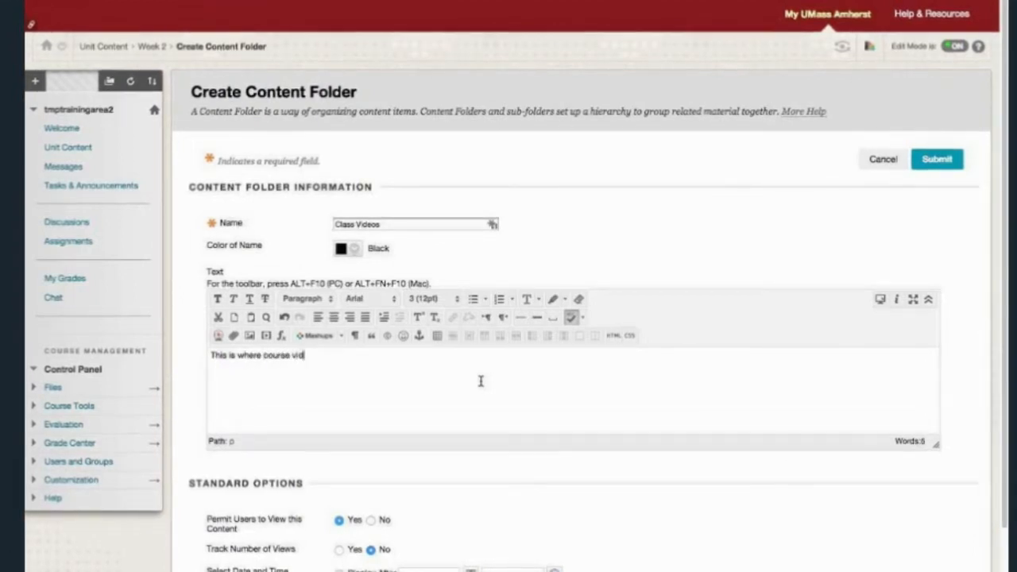
pyautogui.write('eos will be each ')
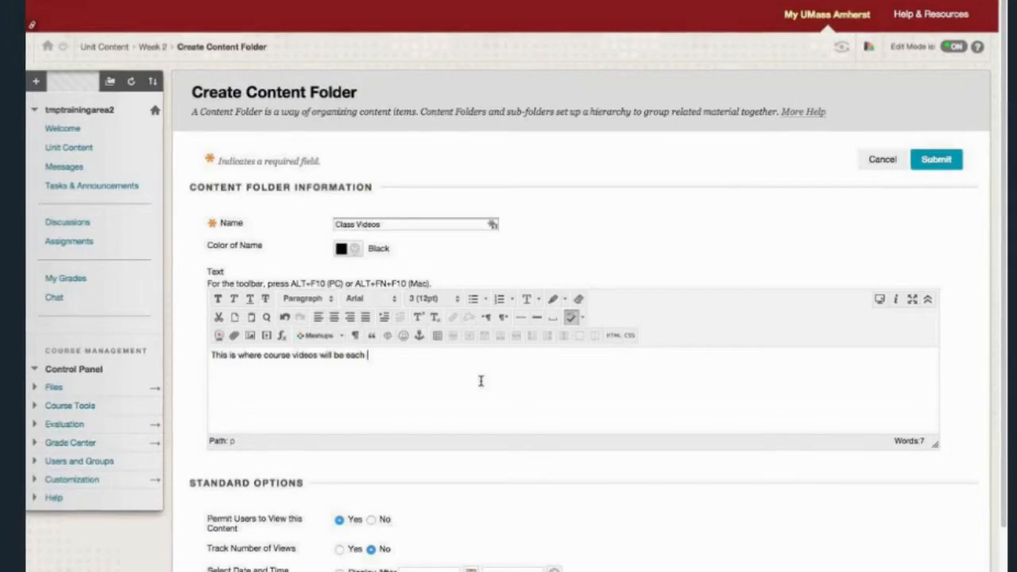
pyautogui.write('week.')
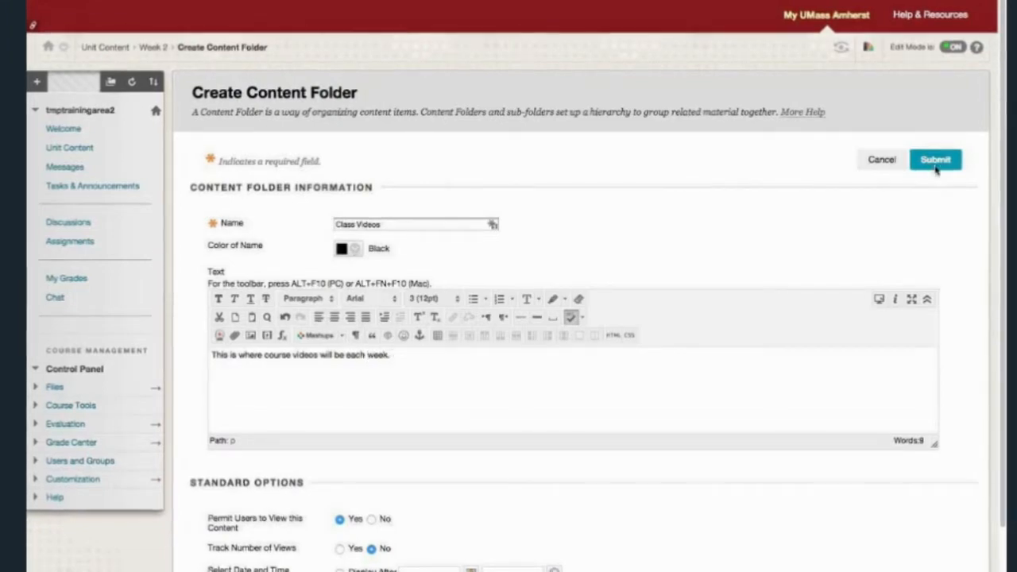
# - Submit the Class Videos folder and place it between Readings and Discussions in the Week 2 module
pyautogui.click(935, 161)
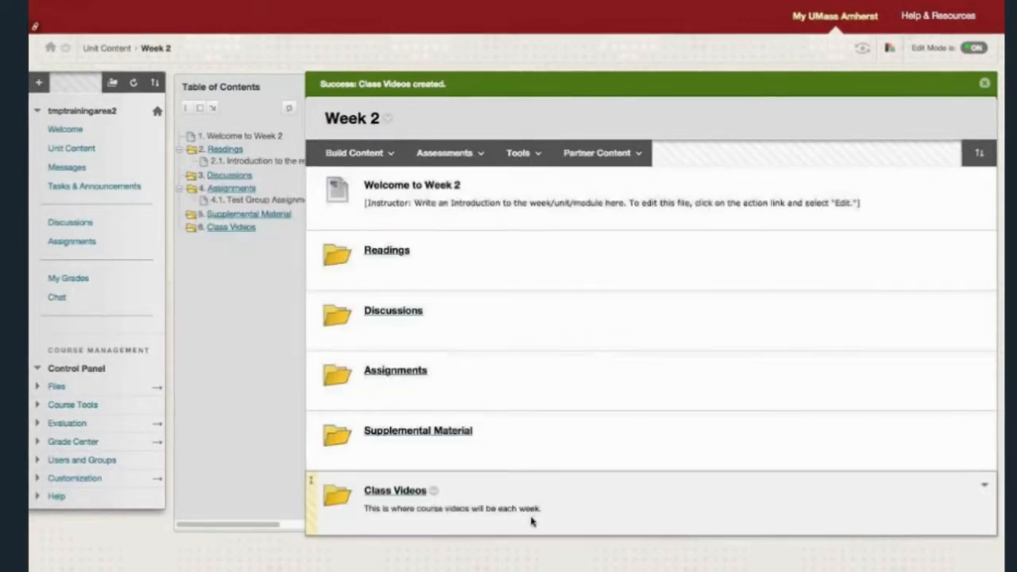
pyautogui.moveTo(309, 508); pyautogui.dragTo(319, 328)
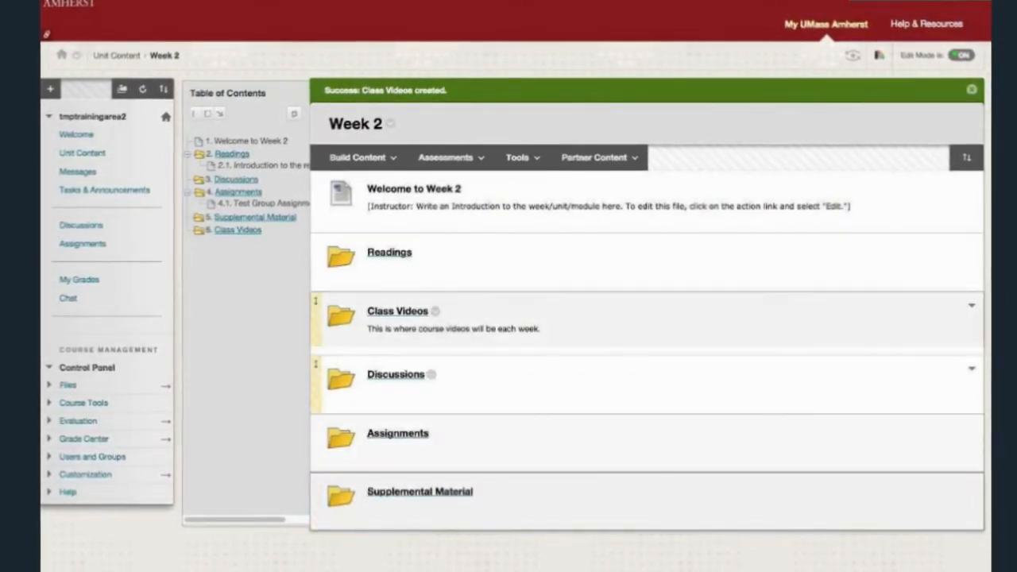
pyautogui.click(517, 157)
pyautogui.click(361, 162)
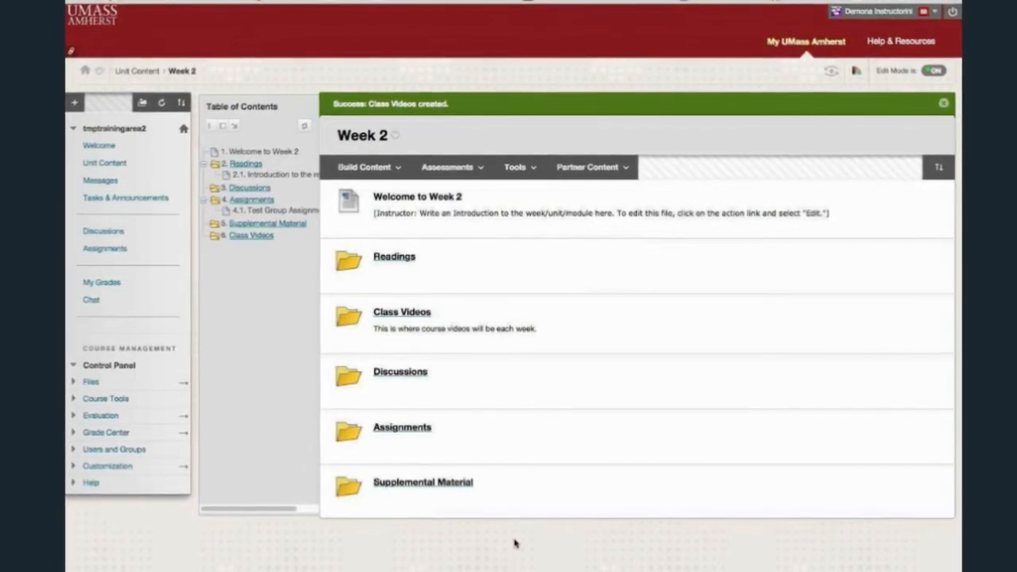
# - Copy the Week 2 learning module into the same course's Unit Content area
pyautogui.click(115, 165)
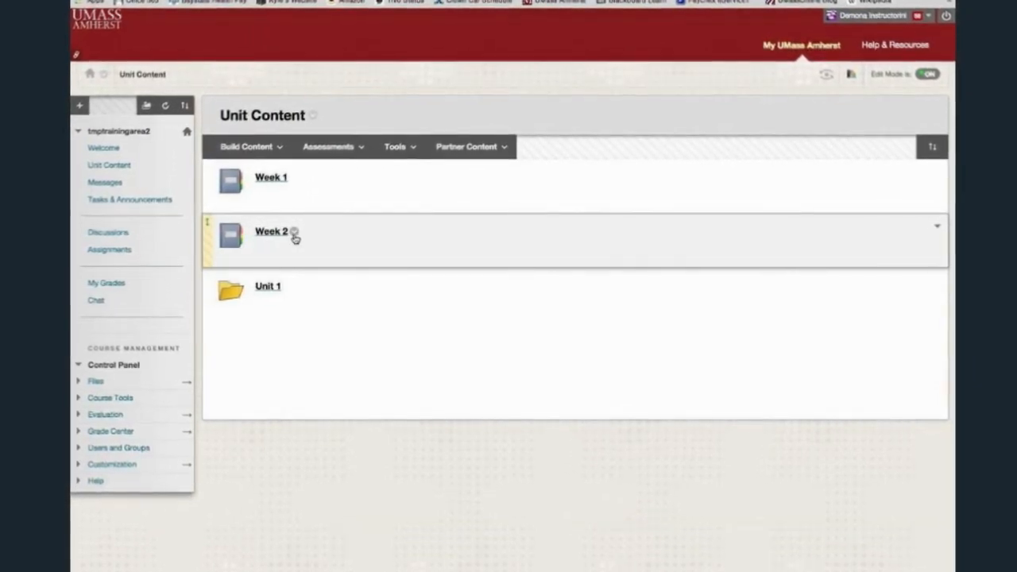
pyautogui.click(294, 233)
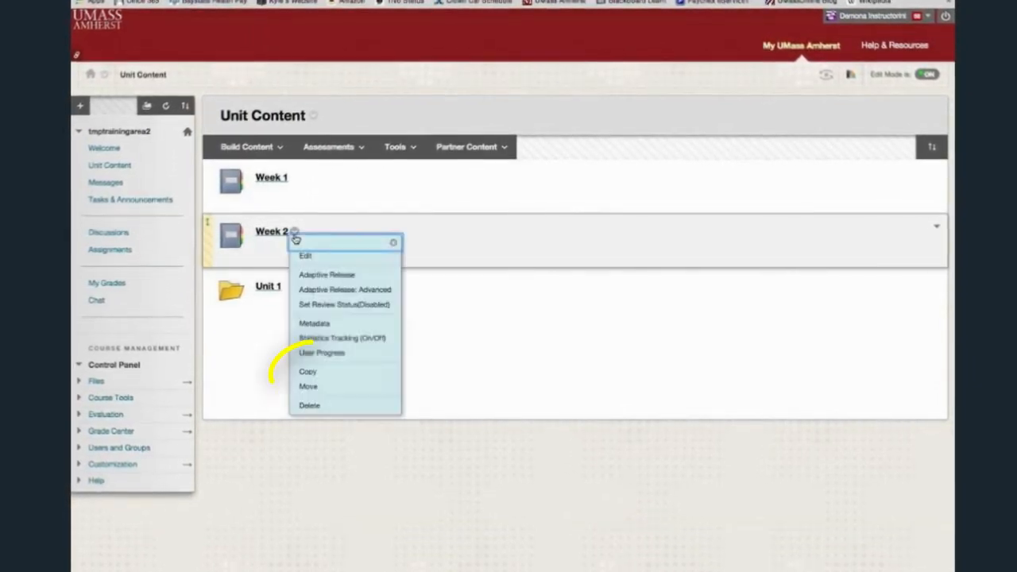
pyautogui.click(315, 375)
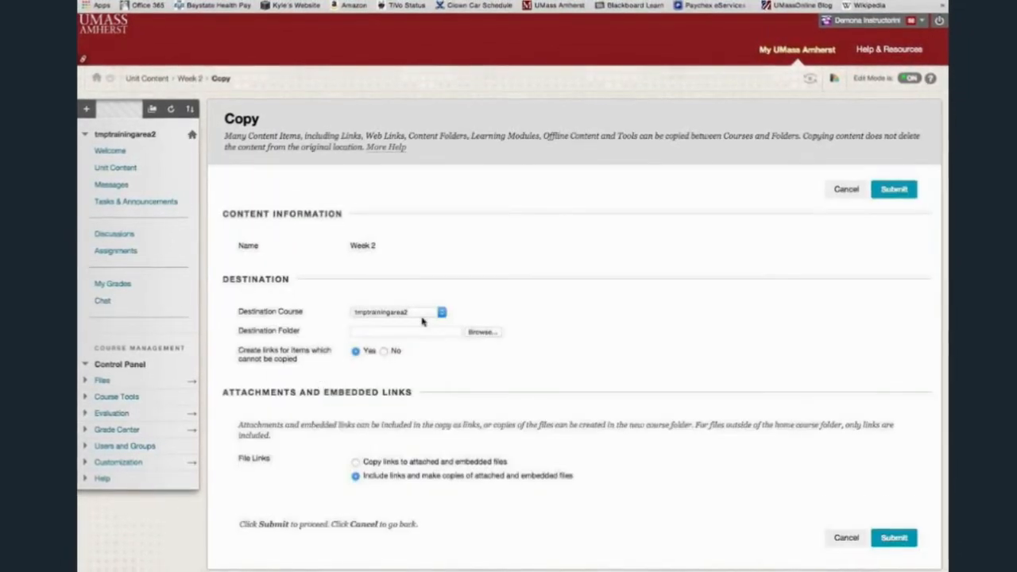
pyautogui.click(481, 332)
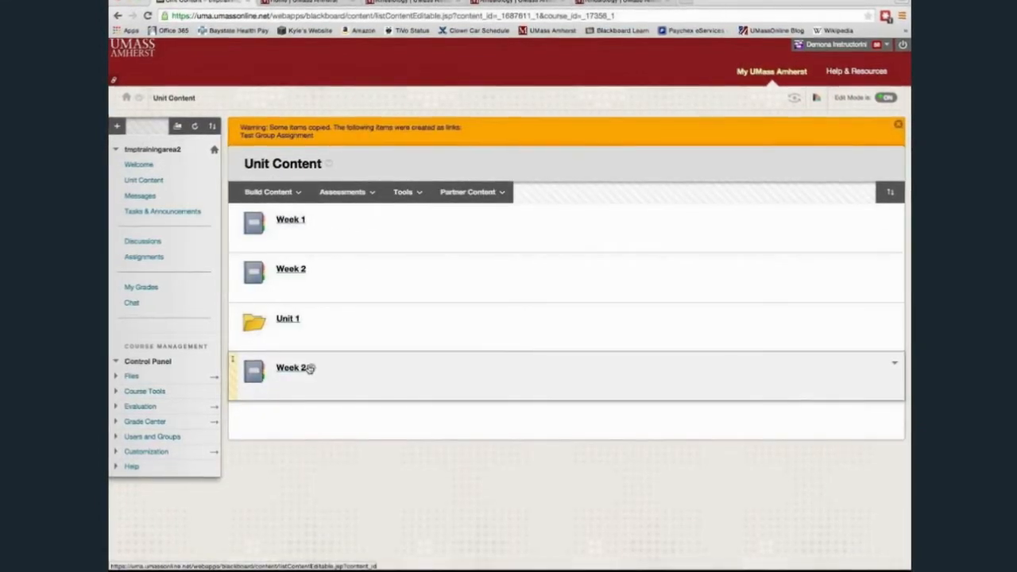
# - Open the copied Week 2 module to check its folders and return to Unit Content
pyautogui.moveTo(297, 367); pyautogui.dragTo(310, 281)
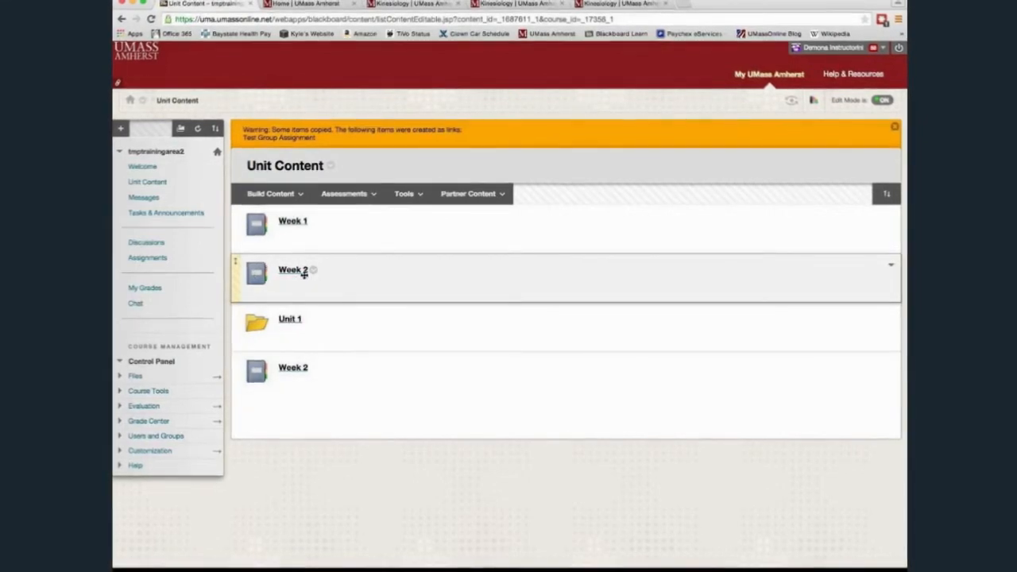
pyautogui.click(300, 369)
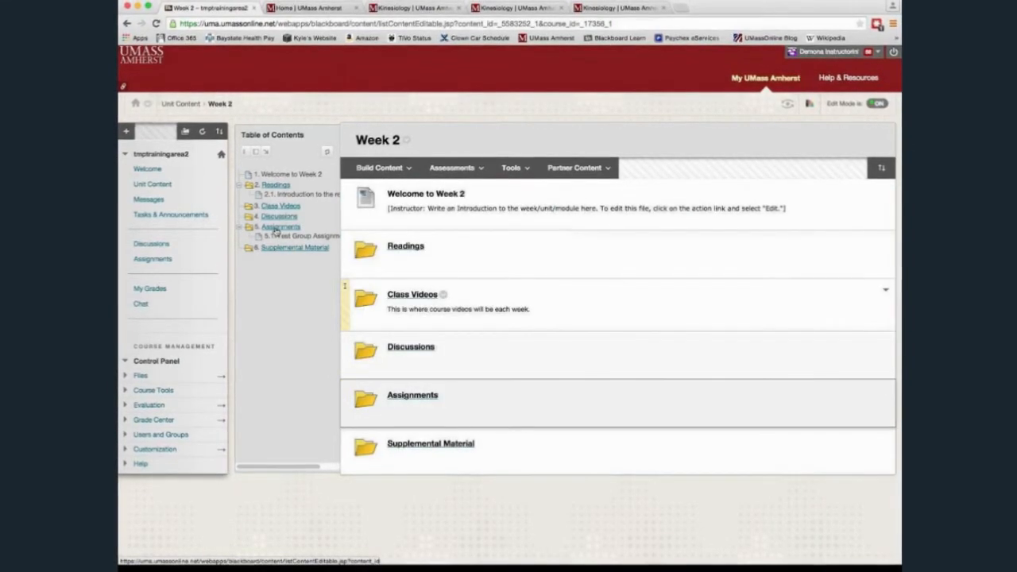
pyautogui.click(161, 187)
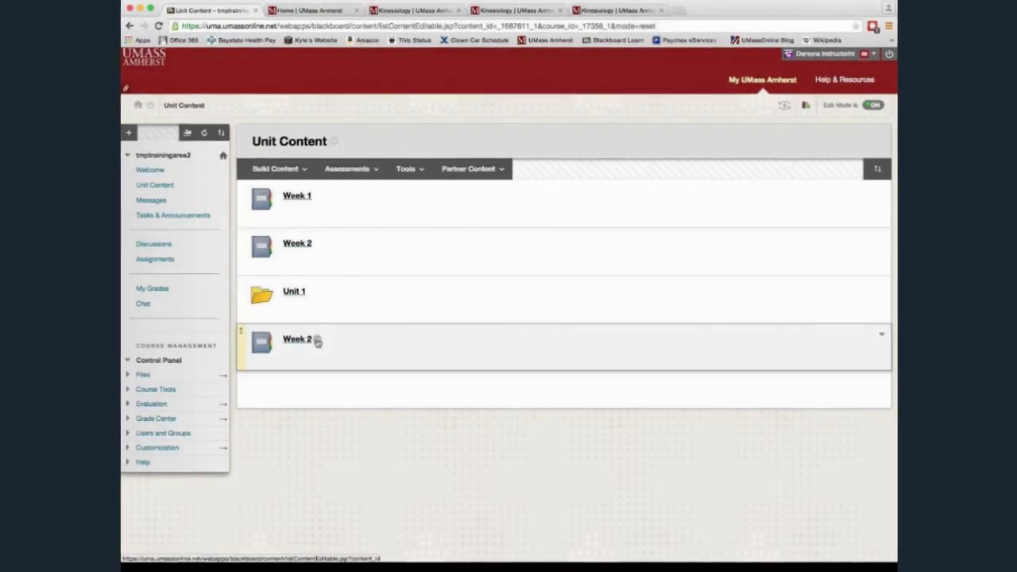
# - Rename the copied Week 2 module as Week 3 and move it above the Unit 1 folder
pyautogui.click(317, 341)
pyautogui.click(332, 361)
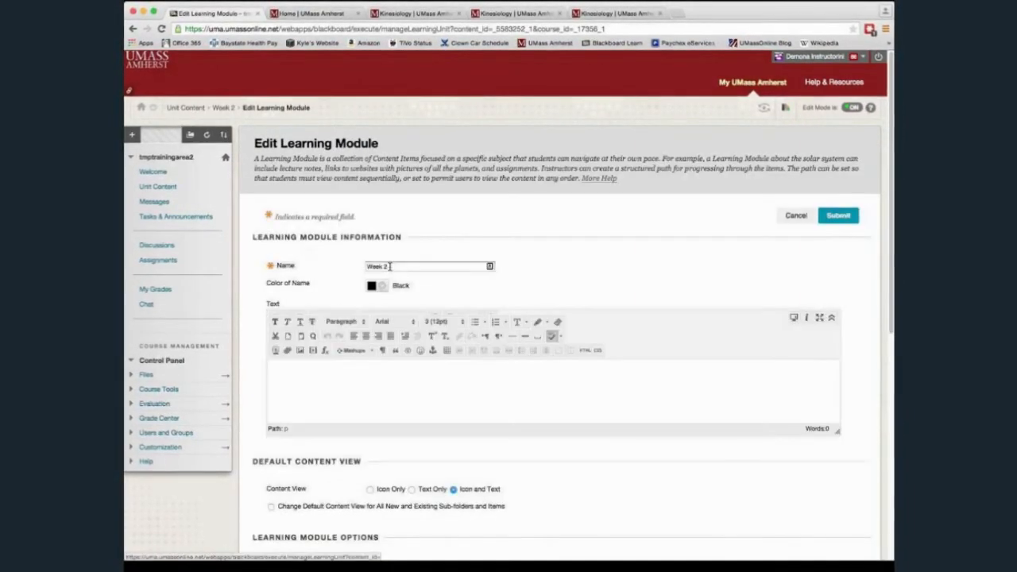
pyautogui.click(389, 267)
pyautogui.press('BackSpace')
pyautogui.write('3')
pyautogui.click(844, 218)
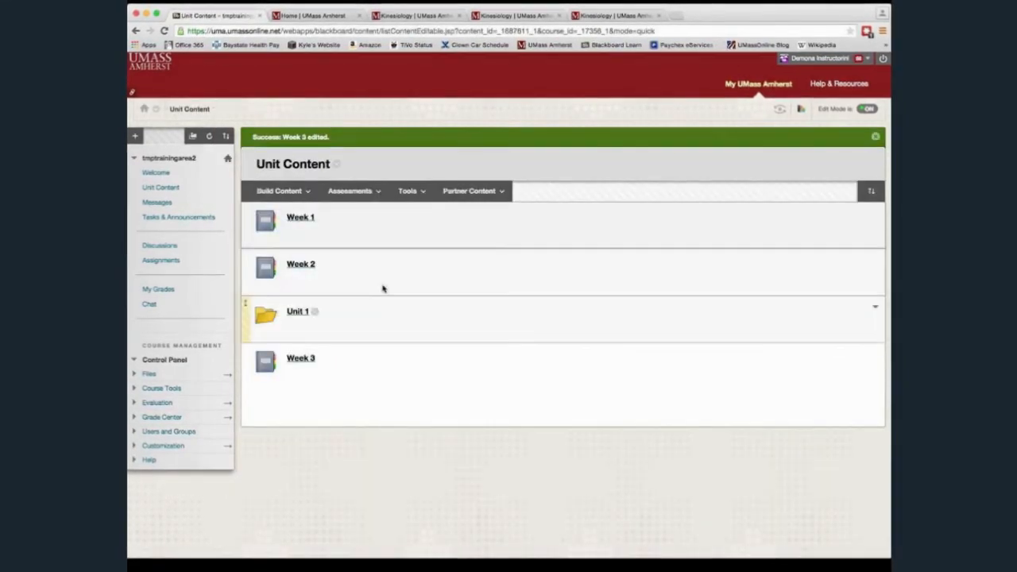
pyautogui.moveTo(252, 359); pyautogui.dragTo(262, 311)
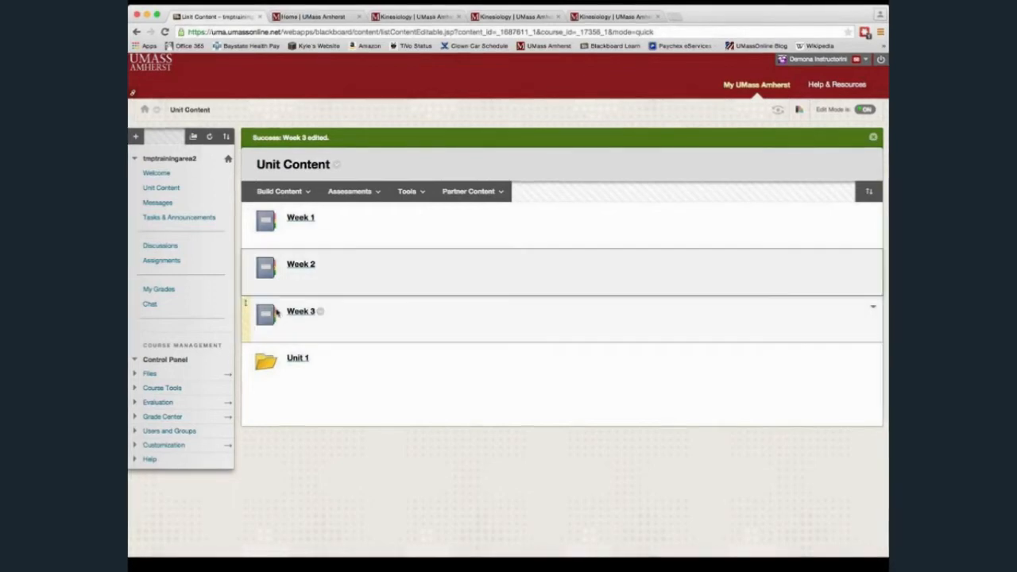
# - Copy the Week 3 learning module into the Unit Content folder of tmptrainingarea2
pyautogui.click(320, 312)
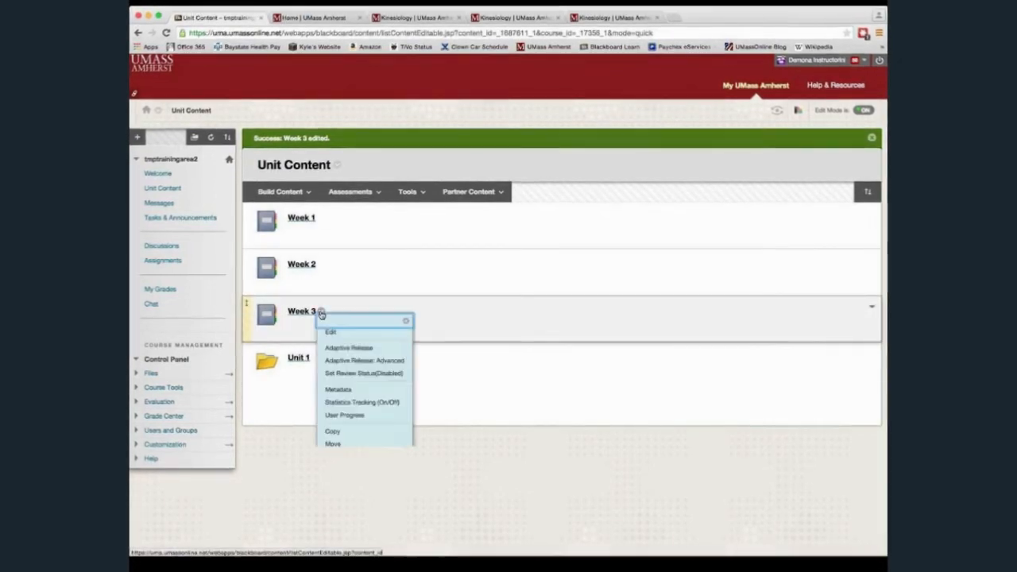
pyautogui.click(337, 433)
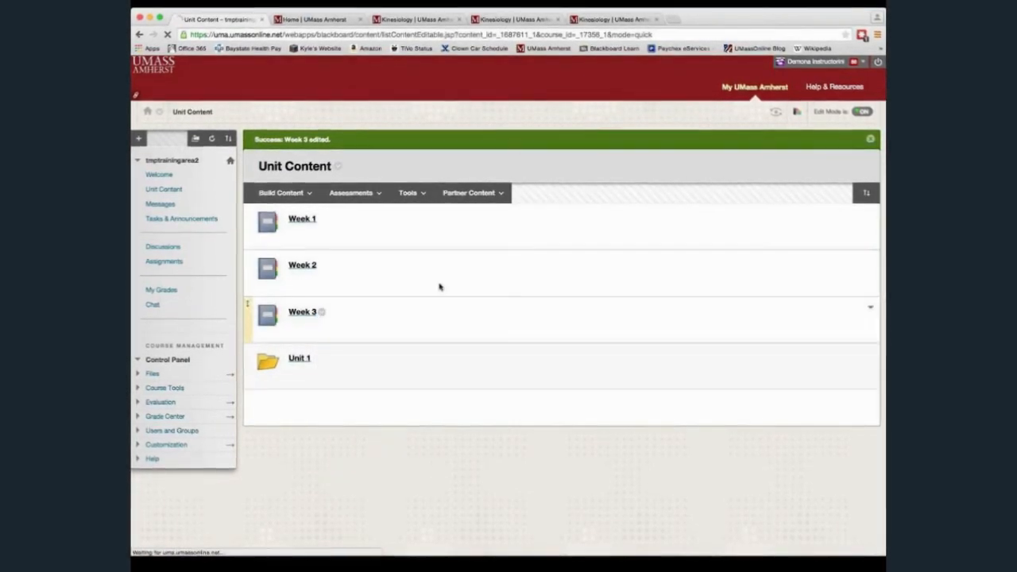
pyautogui.click(481, 331)
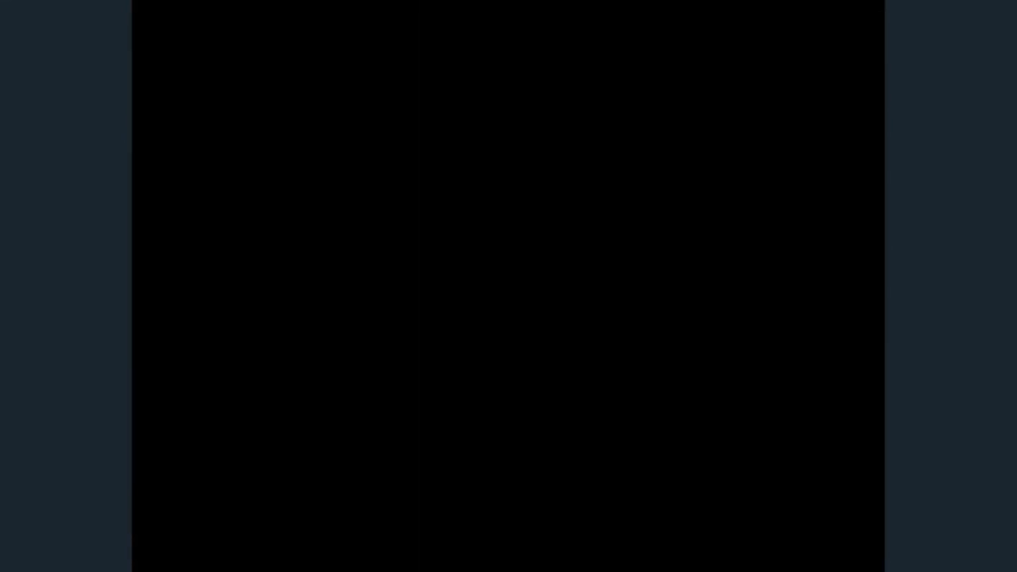
pyautogui.click(794, 94)
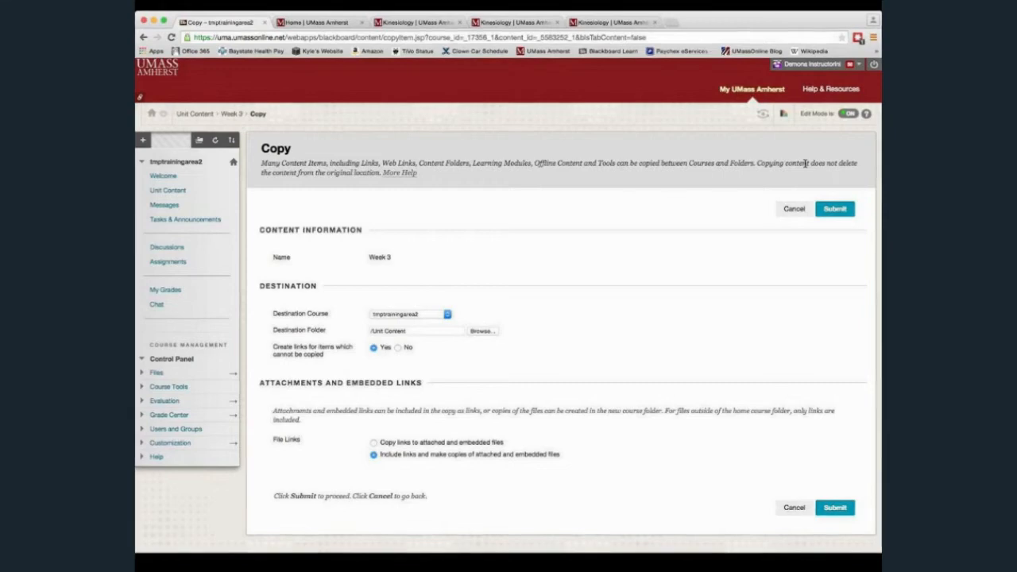
pyautogui.click(830, 208)
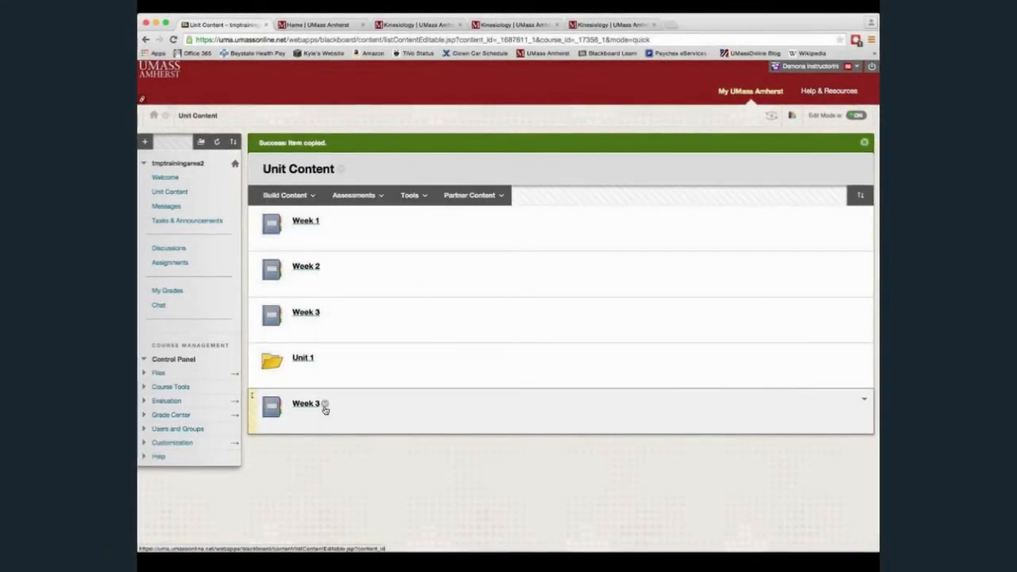
# - Rename the copied Week 3 module at the end of the list as Week 4
pyautogui.click(326, 405)
pyautogui.click(334, 265)
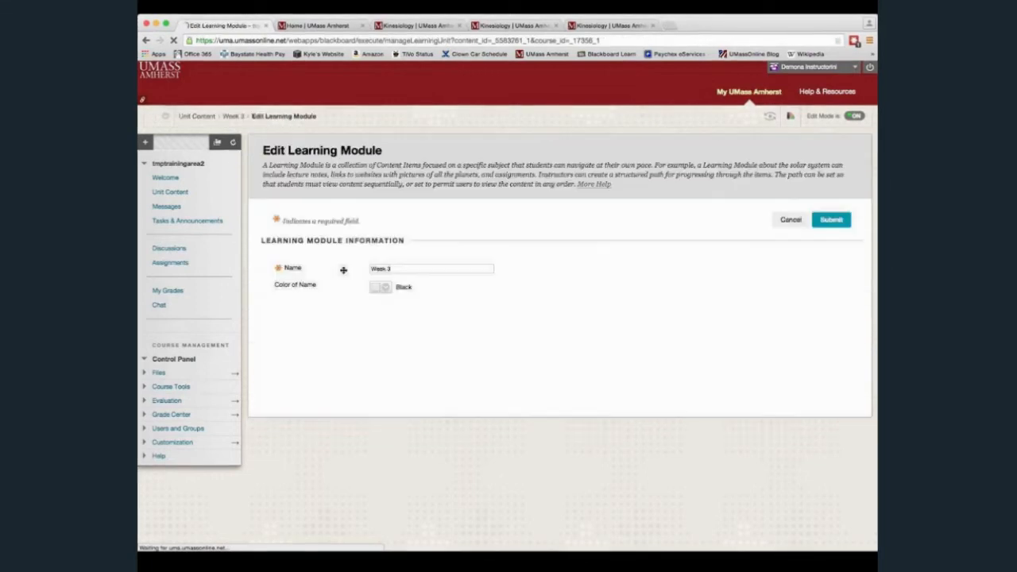
pyautogui.write('Week 4')
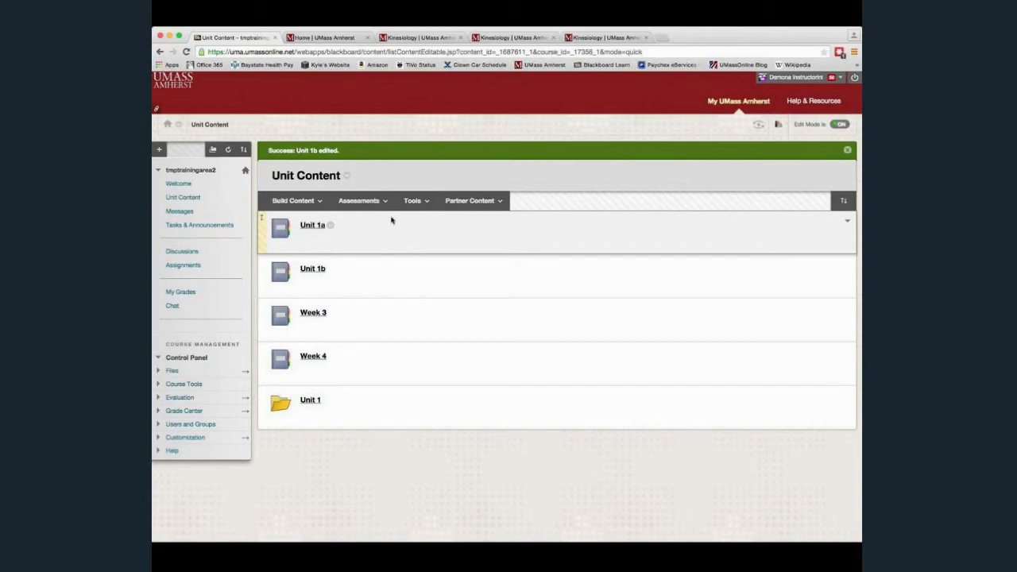
# - Edit the Unit 1a module and restrict it to display after 07/01/2015
pyautogui.click(328, 227)
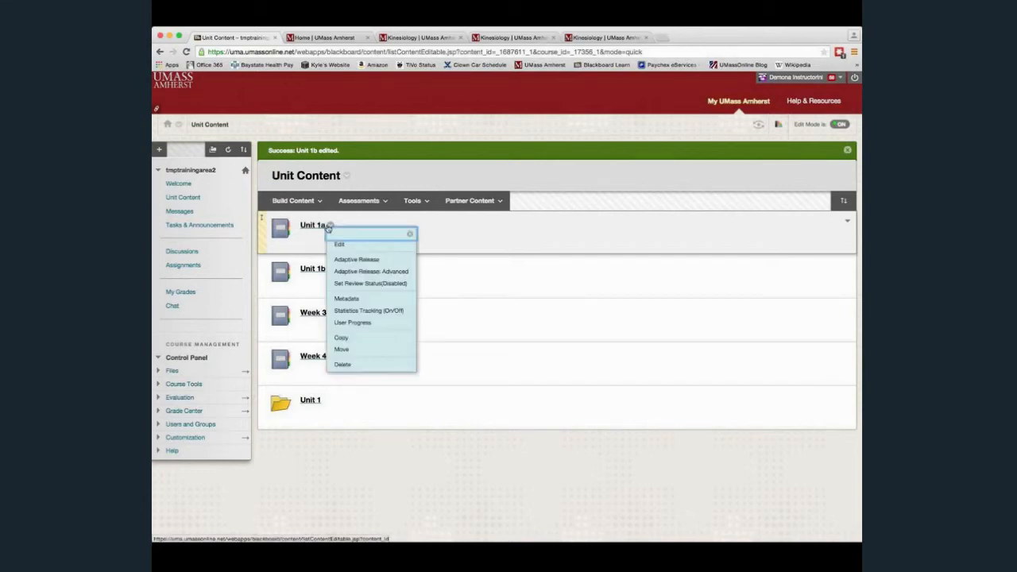
pyautogui.click(345, 246)
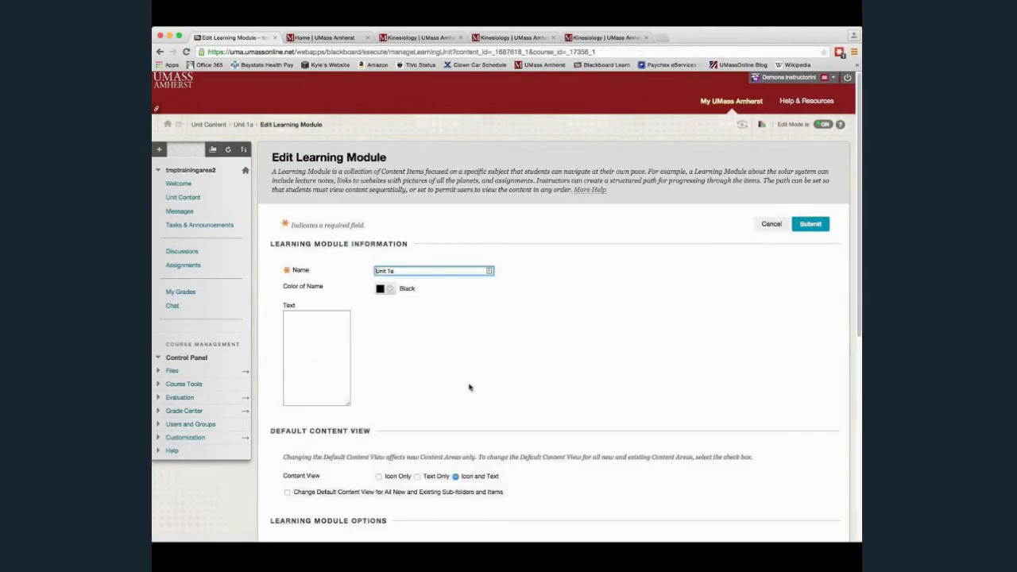
pyautogui.scroll(-10, 469, 387)
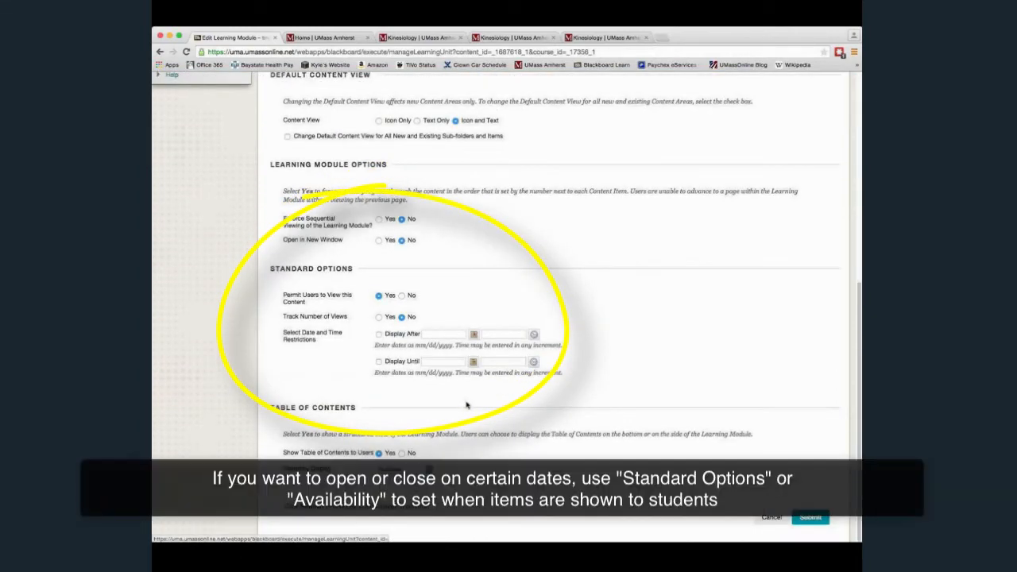
pyautogui.click(471, 335)
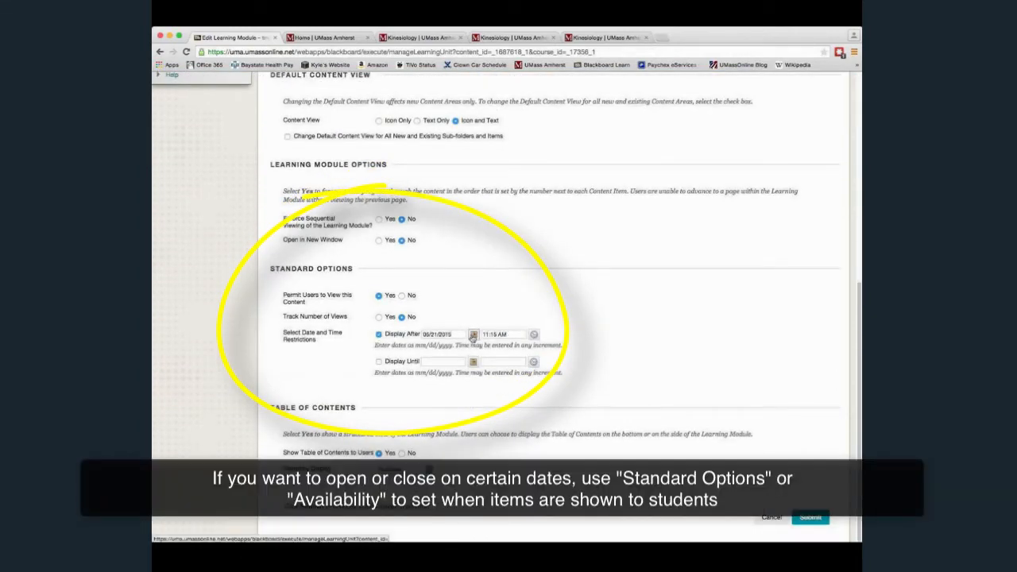
pyautogui.click(472, 337)
pyautogui.click(552, 249)
pyautogui.click(552, 249)
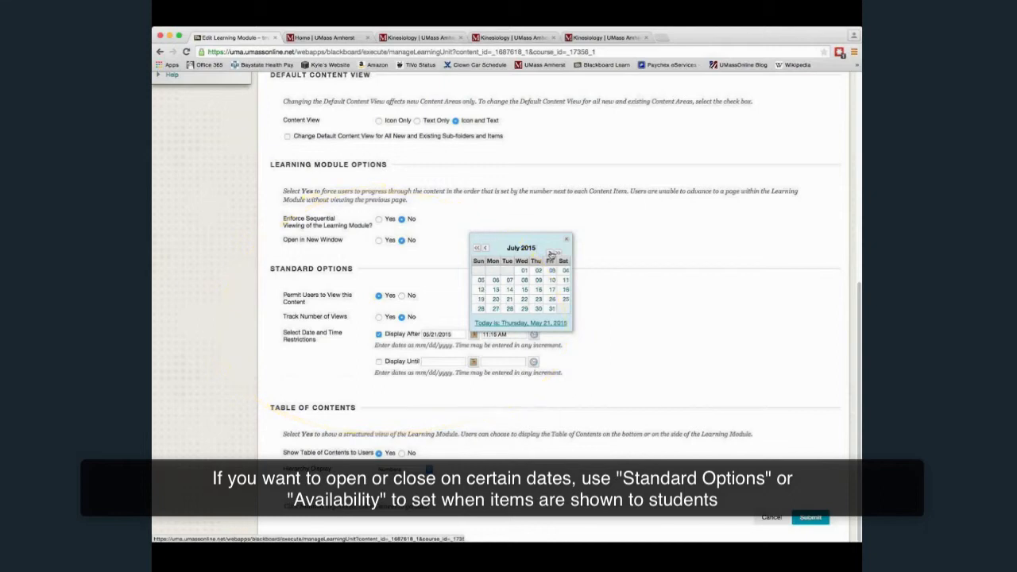
pyautogui.click(524, 271)
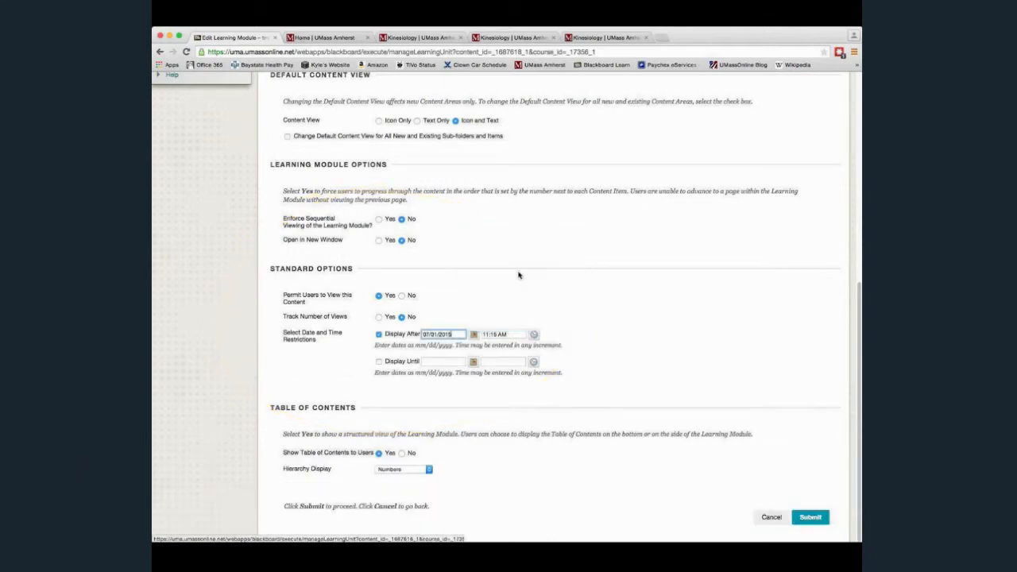
# - Set the display-after time to 12:00 AM and submit the Unit 1a changes
pyautogui.click(497, 334)
pyautogui.click(541, 254)
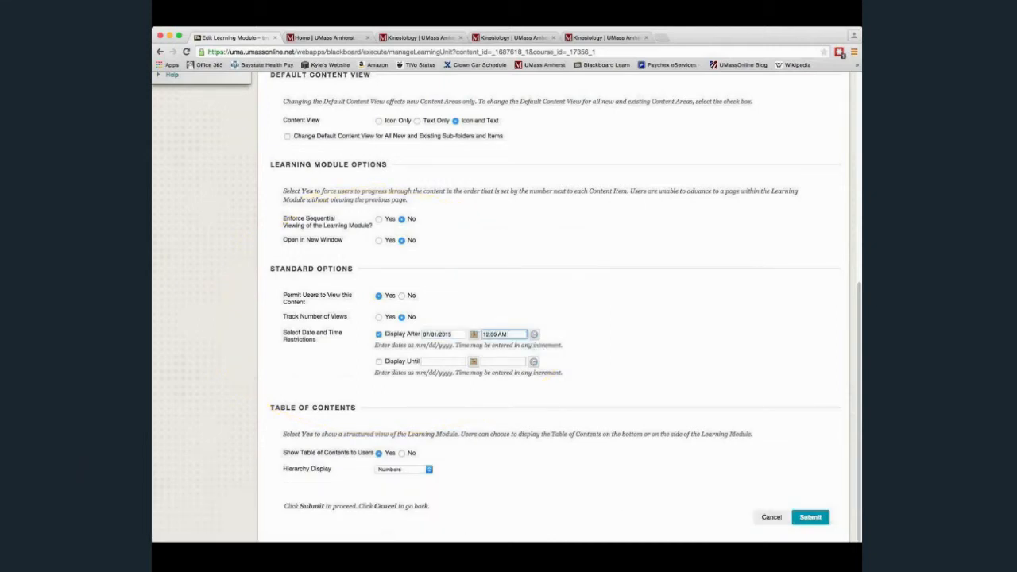
pyautogui.click(810, 517)
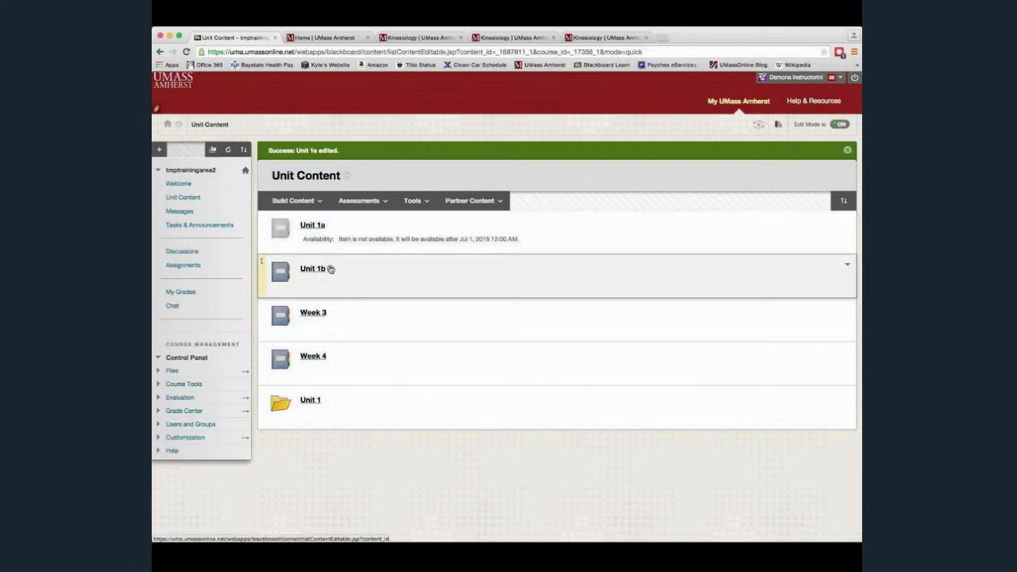
# - Edit the Week 3 learning module and rename it as Unit 2
pyautogui.click(331, 314)
pyautogui.click(342, 335)
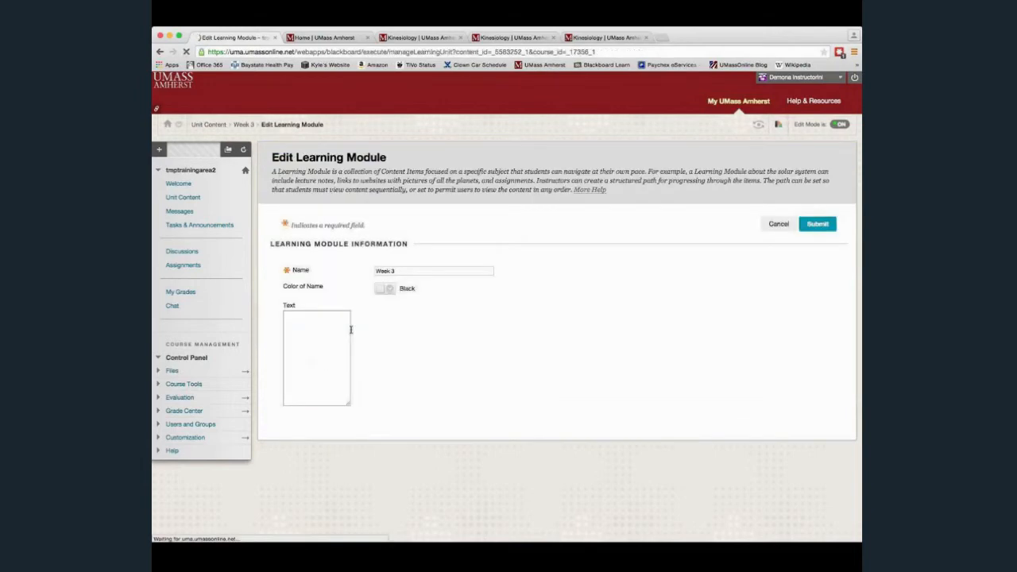
pyautogui.write('Un')
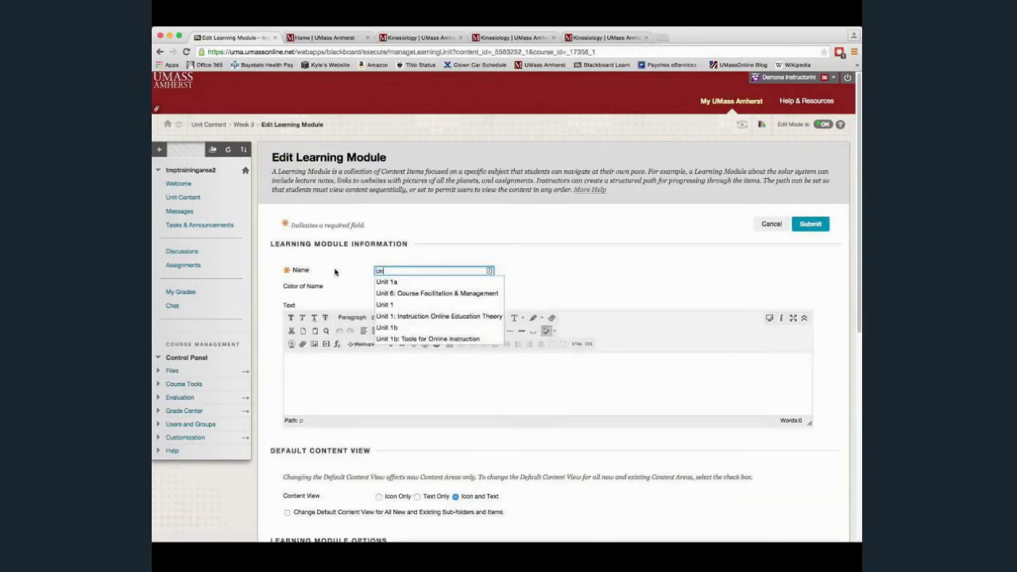
pyautogui.write('it 2')
# - Enable the display-after restriction for the module and choose July 15, 2015 as its date
pyautogui.scroll(-8, 556, 417)
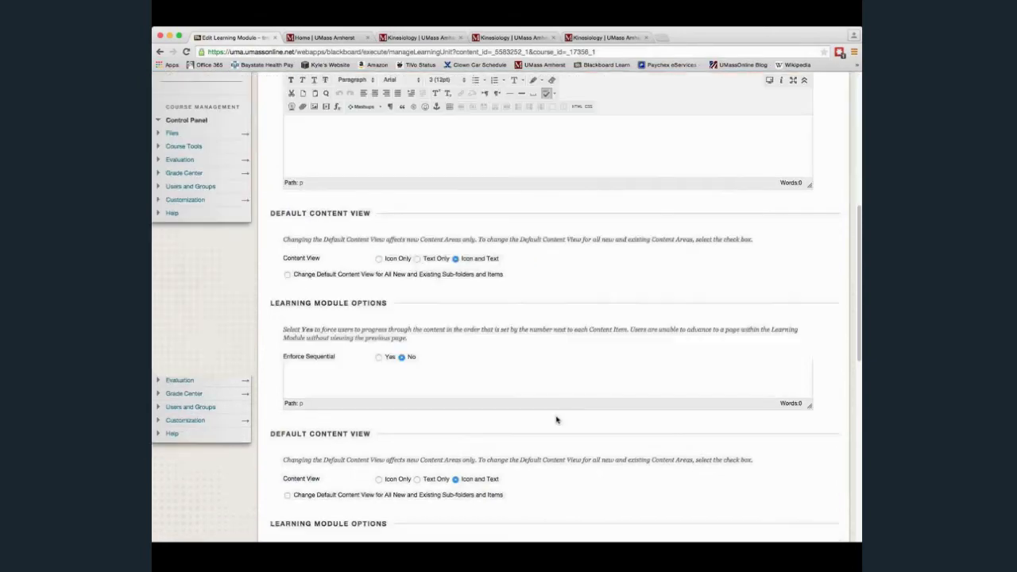
pyautogui.click(379, 409)
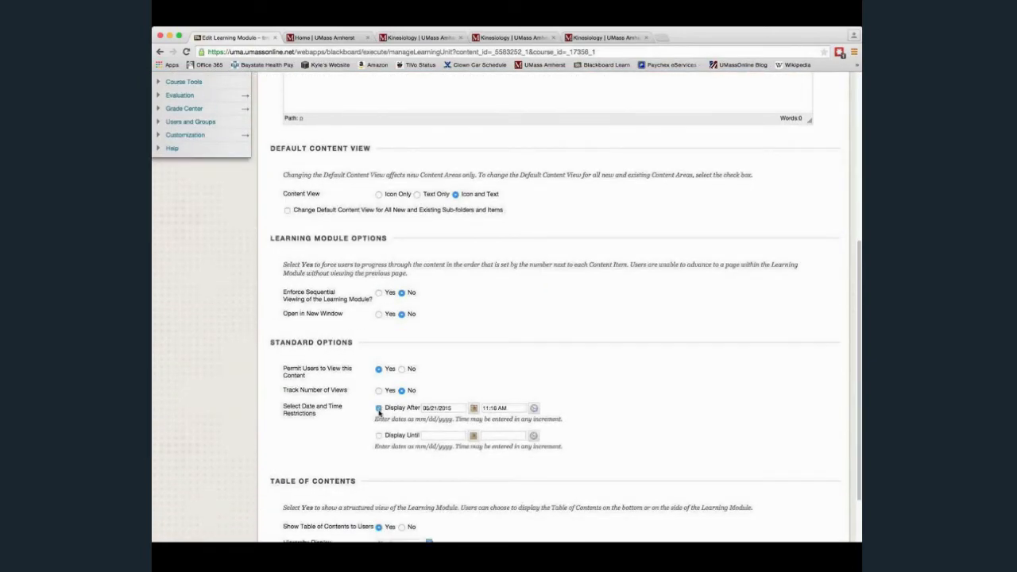
pyautogui.click(473, 409)
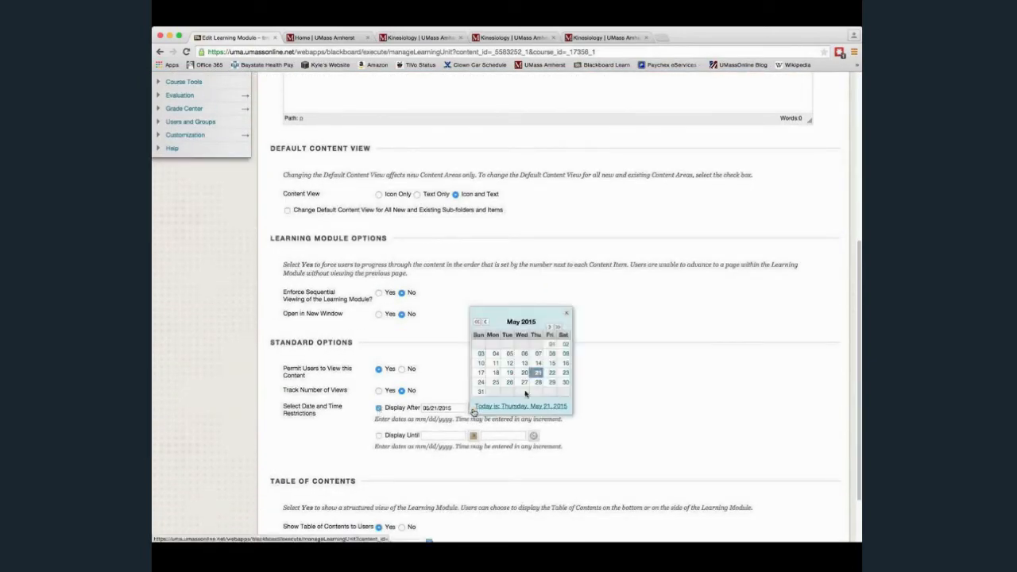
pyautogui.click(549, 328)
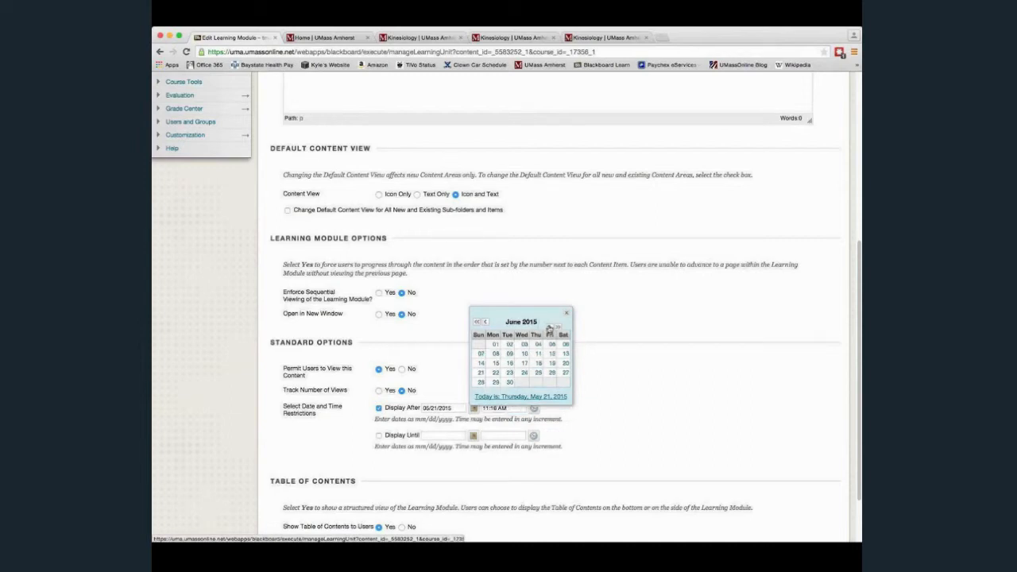
pyautogui.click(549, 328)
pyautogui.click(524, 363)
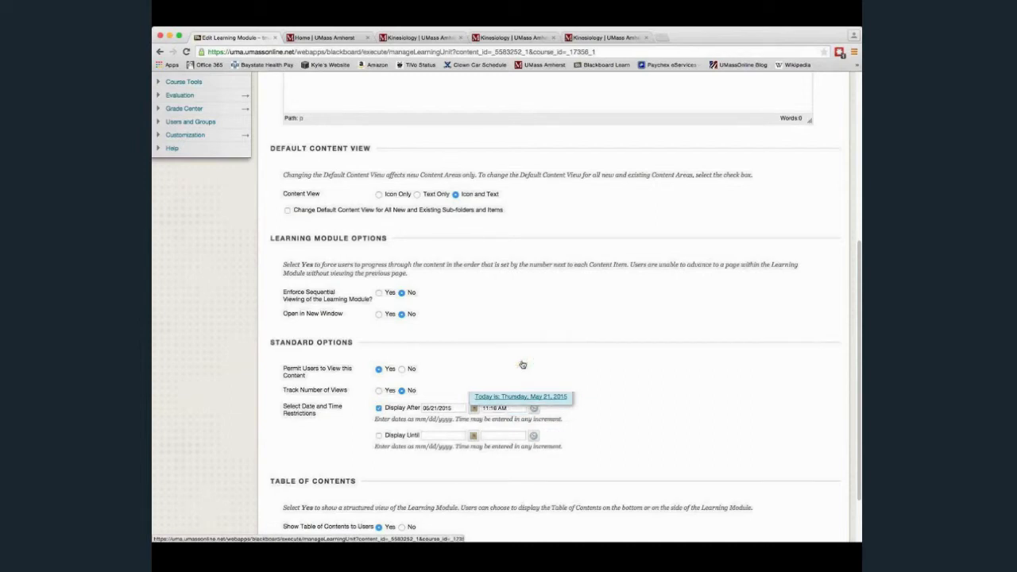
# - Submit the Unit 2 module changes and highlight its availability date in the Unit Content list
pyautogui.scroll(-2, 653, 437)
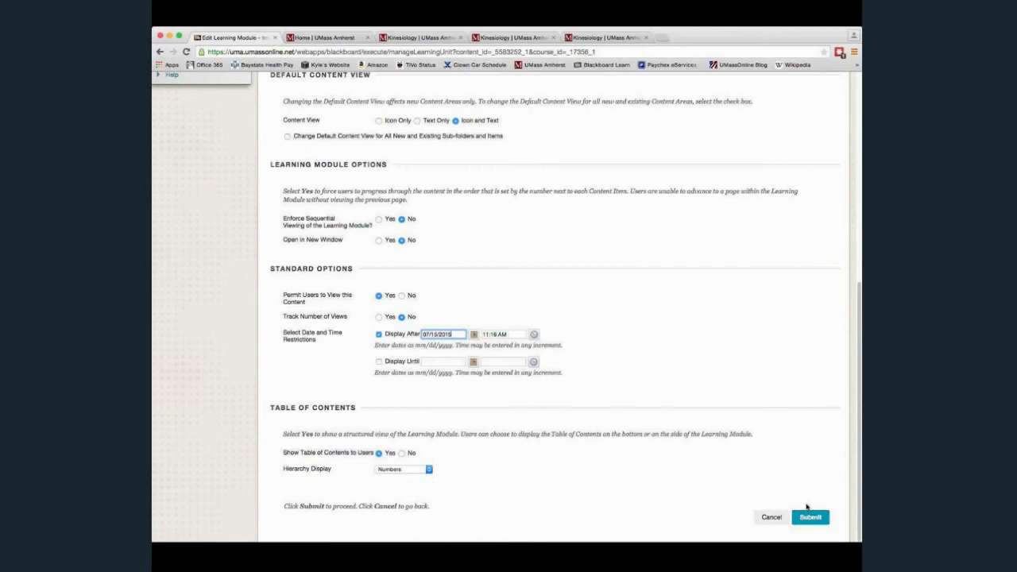
pyautogui.click(809, 517)
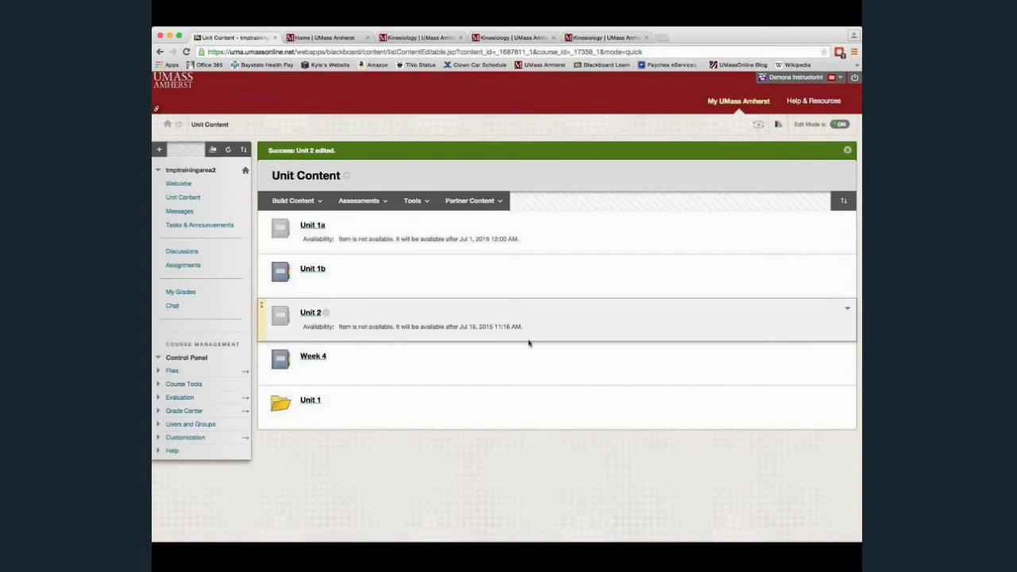
pyautogui.moveTo(463, 327); pyautogui.dragTo(526, 327)
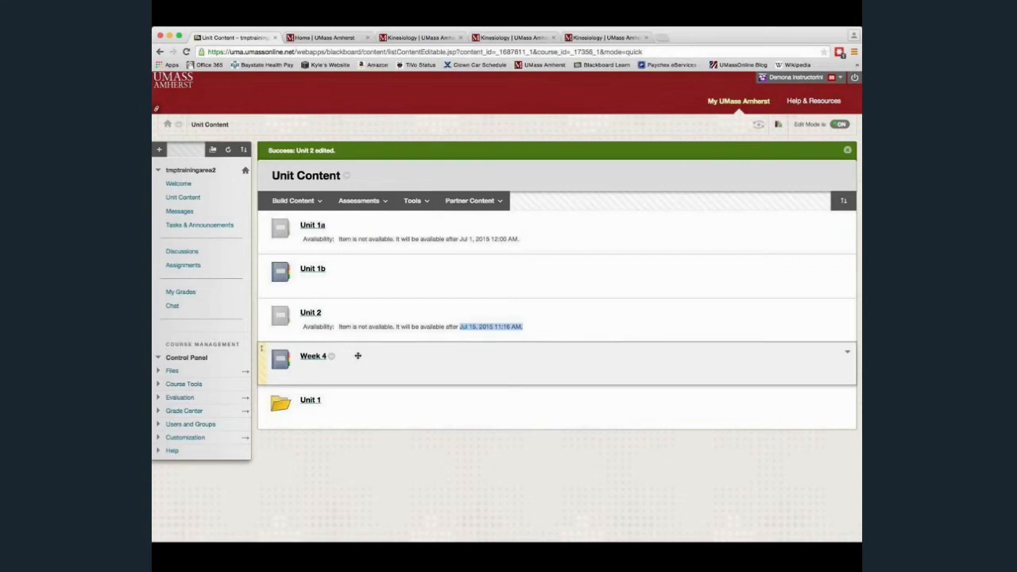
# - Open the Unit 1 folder and examine its subfolders and the options available for the Weekly Content folder
pyautogui.click(309, 400)
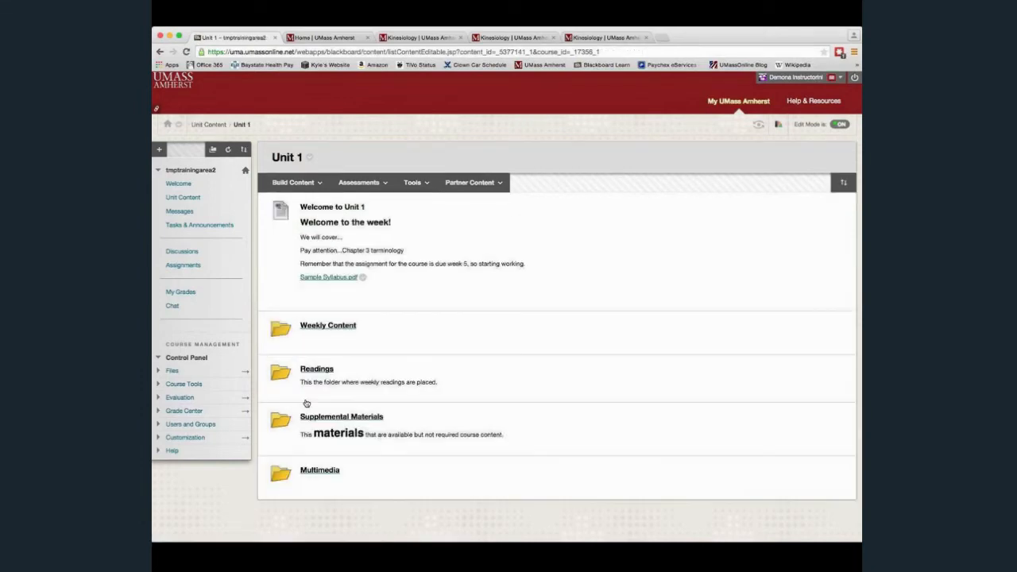
pyautogui.click(361, 327)
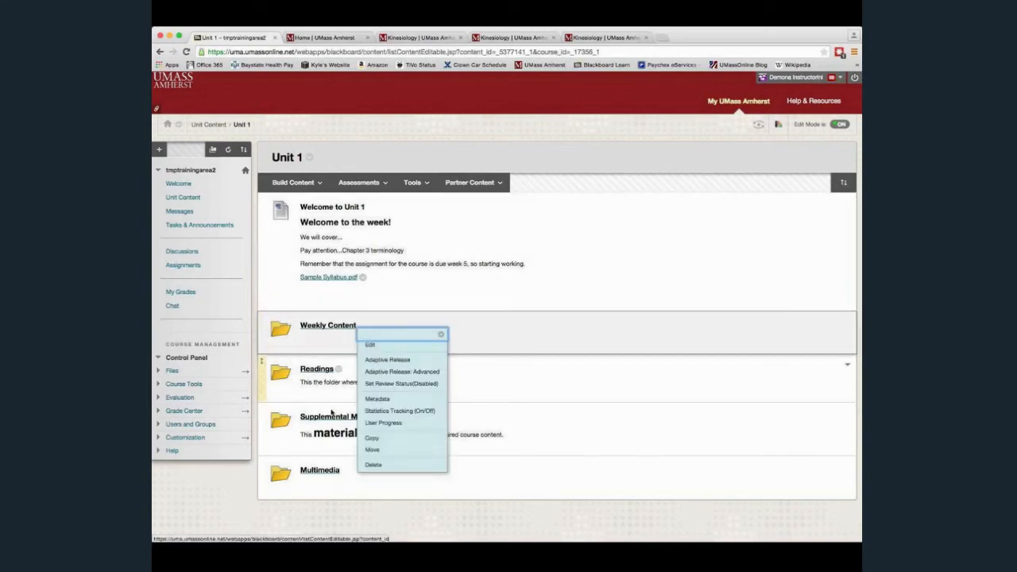
pyautogui.click(506, 321)
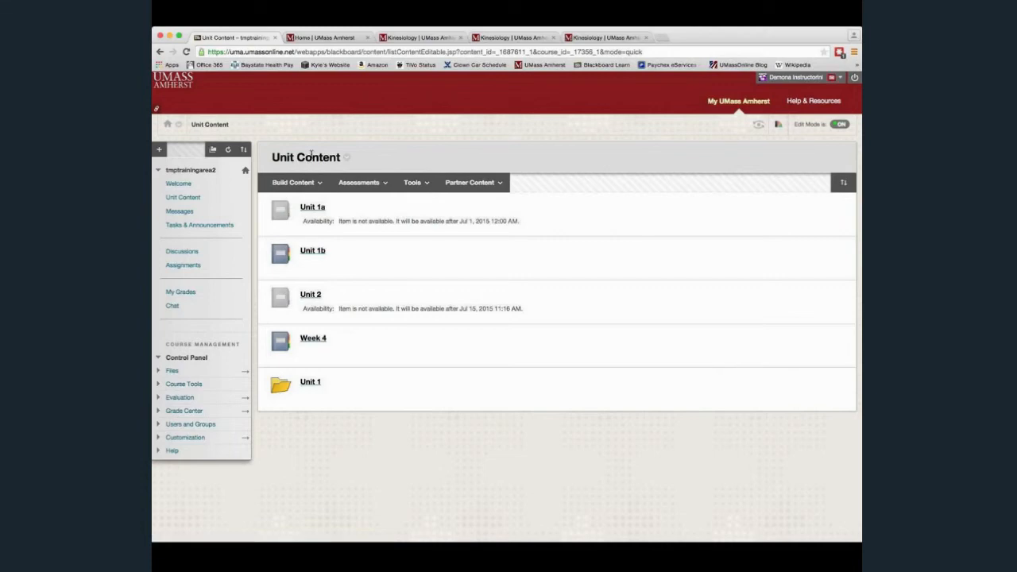
# - Create a content folder named Unit 1a in Unit Content with the description "This introductory material."
pyautogui.click(304, 183)
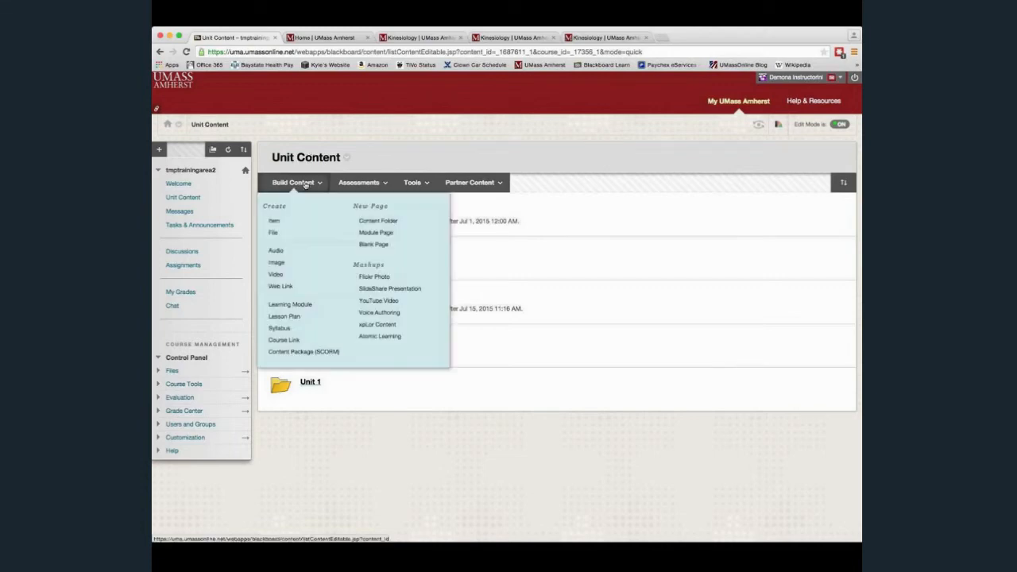
pyautogui.click(391, 224)
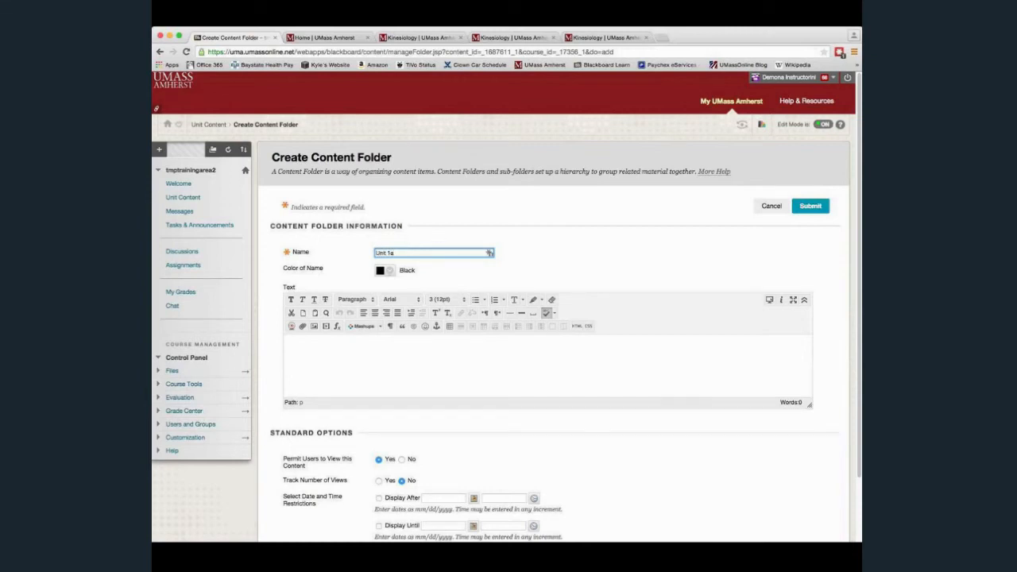
pyautogui.click(489, 363)
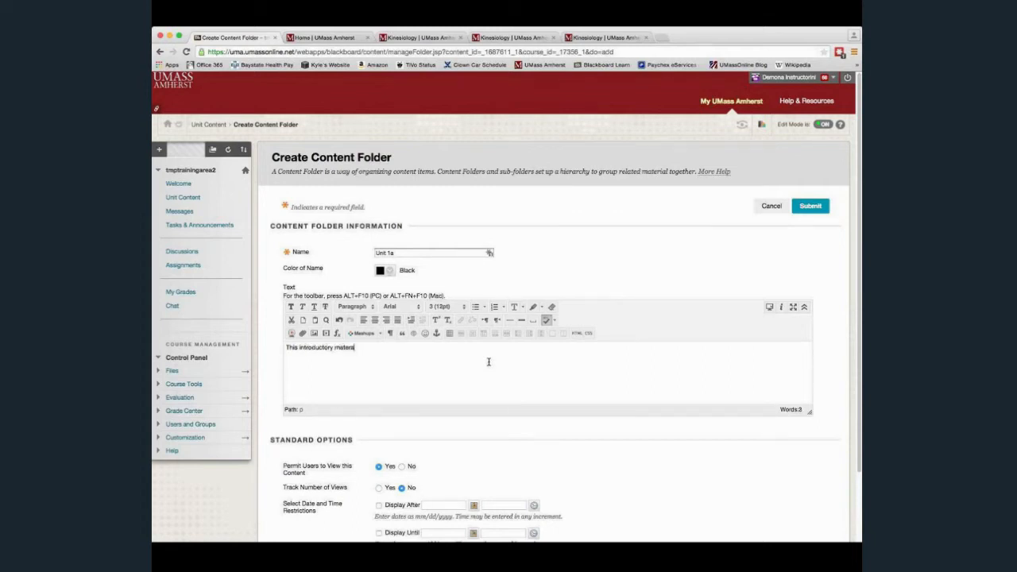
pyautogui.click(799, 212)
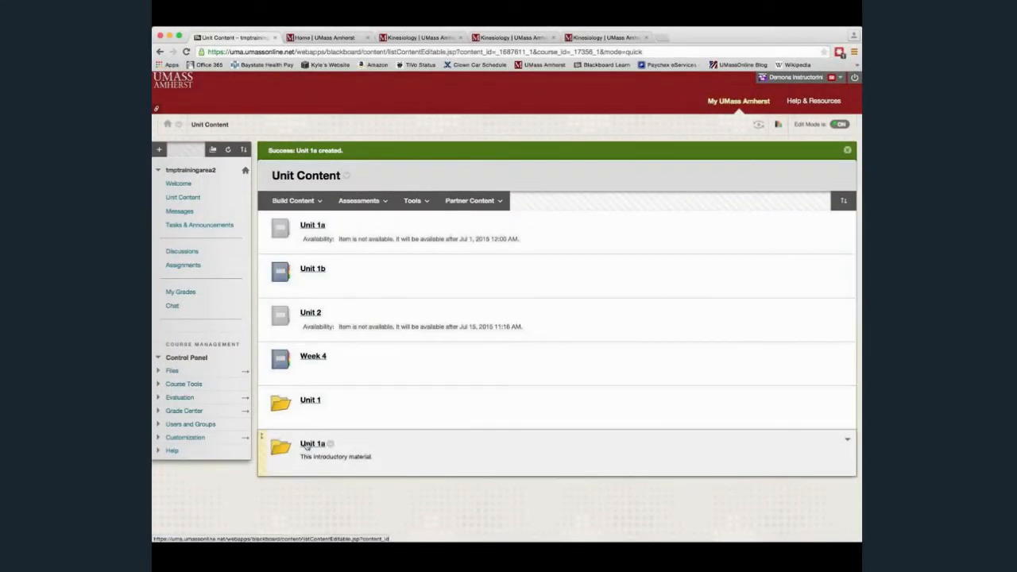
# - Open the new Unit 1a folder and create a content folder named Readings inside it
pyautogui.click(309, 444)
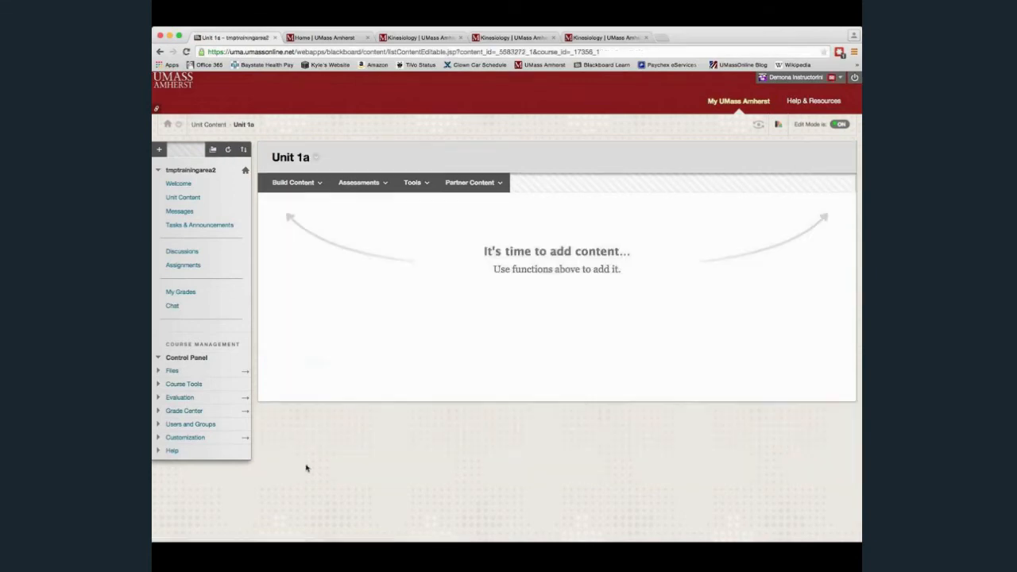
pyautogui.click(298, 182)
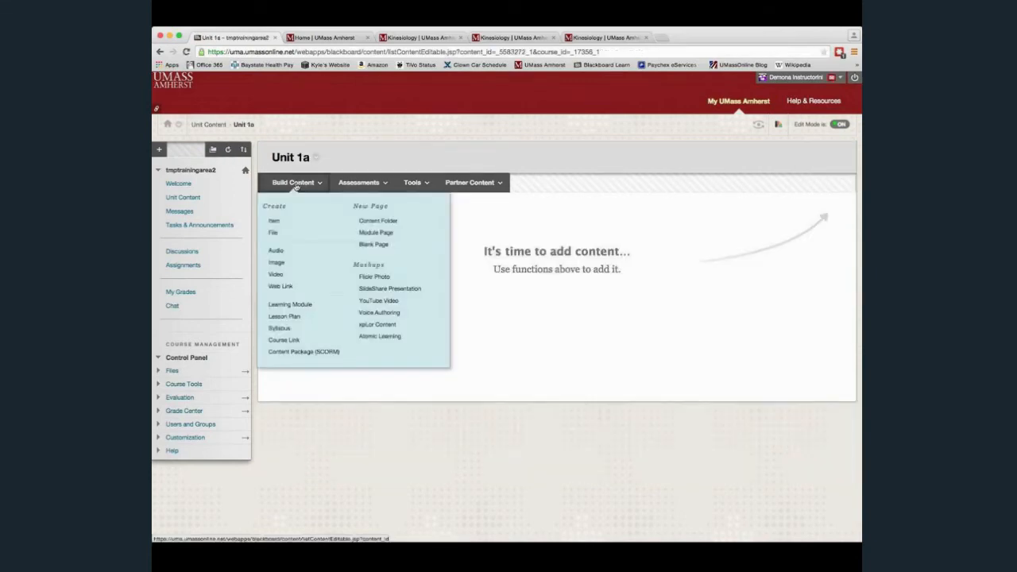
pyautogui.click(372, 222)
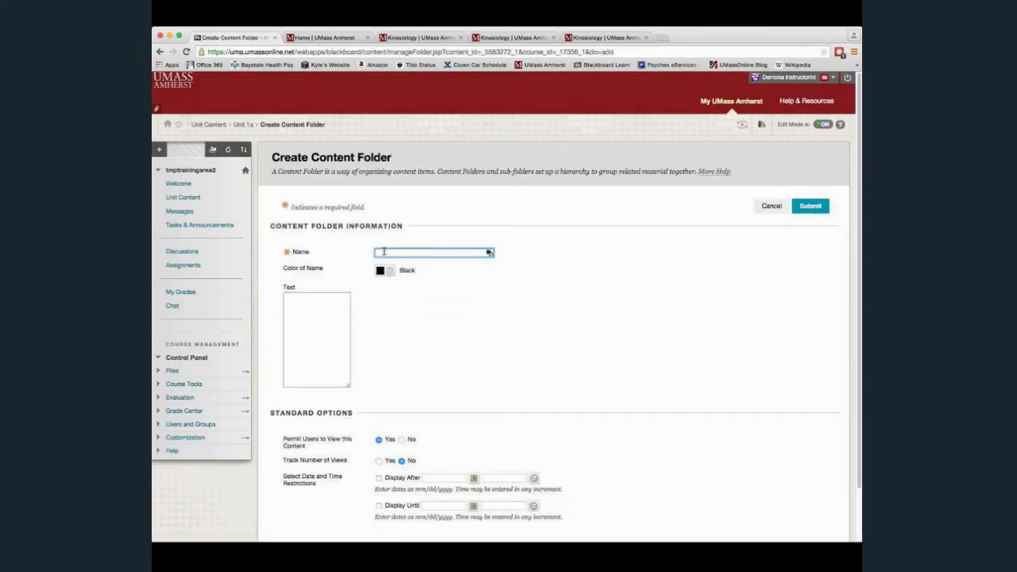
pyautogui.write('Readings')
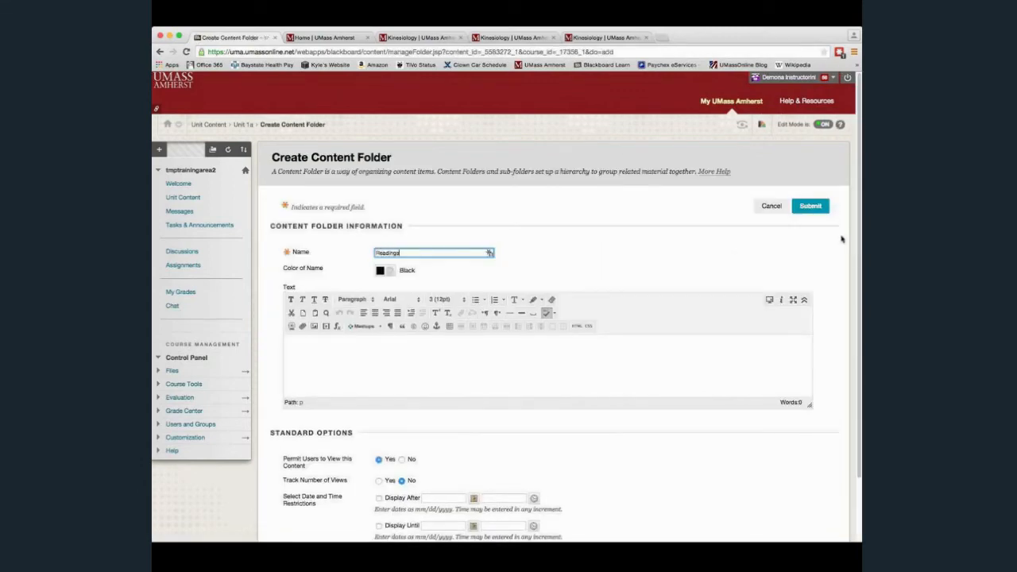
pyautogui.click(809, 206)
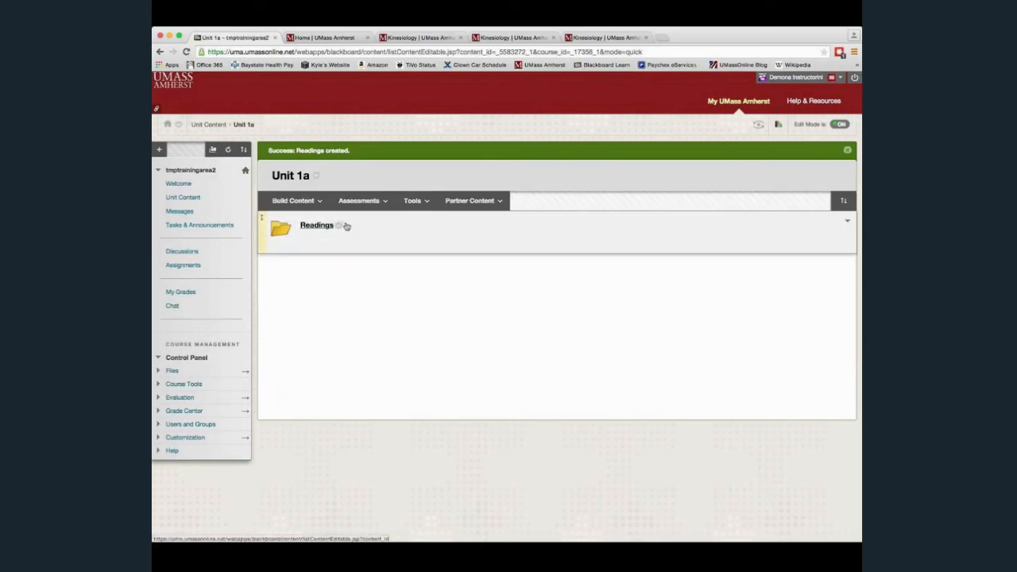
# - Create an item named "Welcome to Unit" in the Unit 1a folder and move it above the Readings folder
pyautogui.click(289, 203)
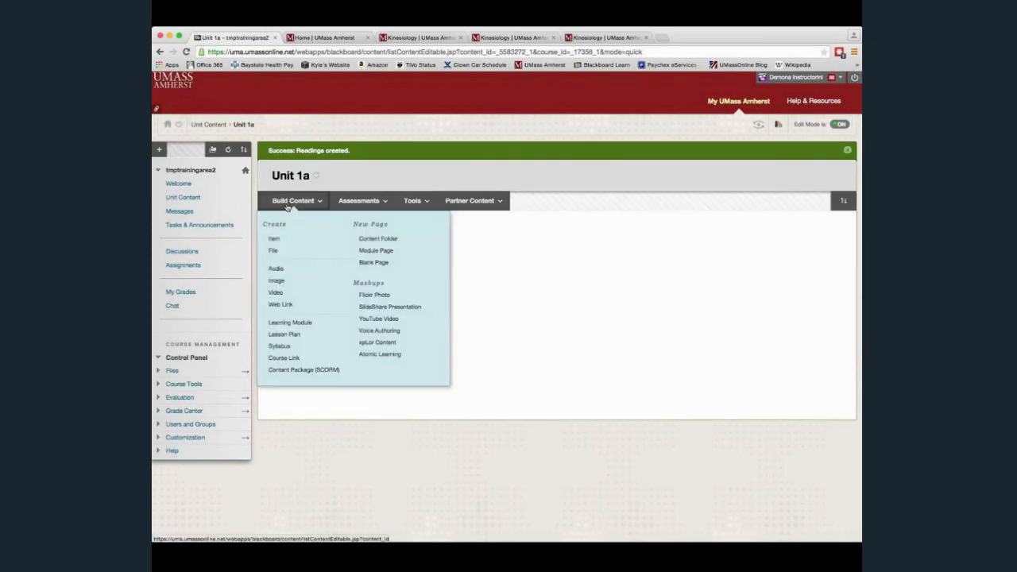
pyautogui.click(272, 239)
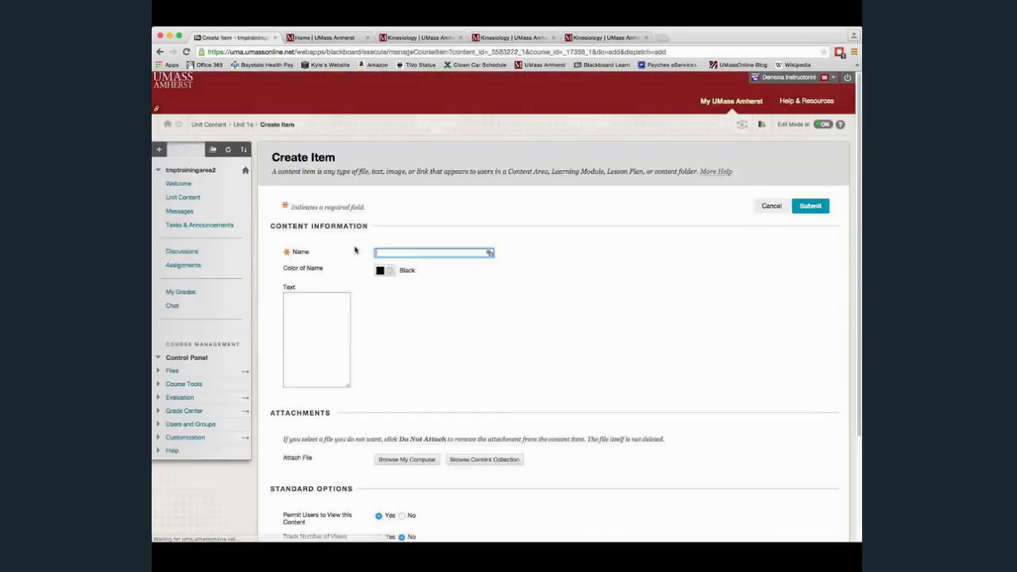
pyautogui.write('Welcome t')
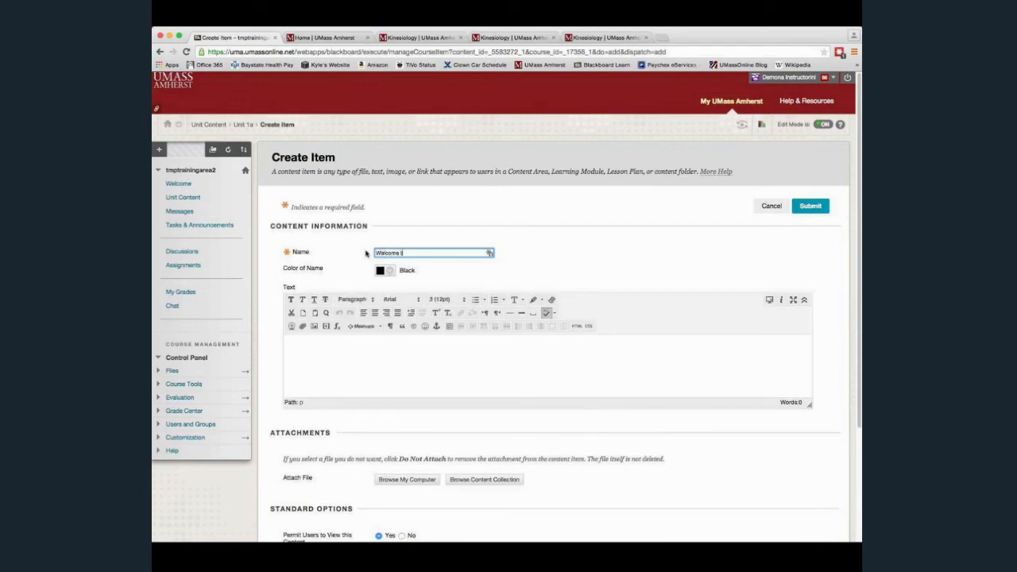
pyautogui.write('e')
pyautogui.press('BackSpace')
pyautogui.press('BackSpace')
pyautogui.press('BackSpace')
pyautogui.click(810, 207)
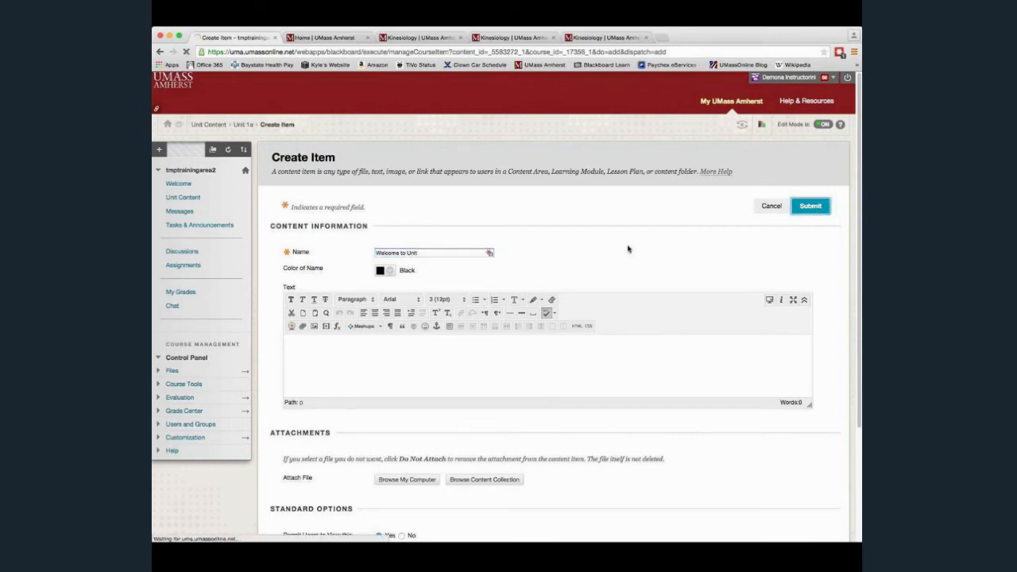
pyautogui.moveTo(261, 269); pyautogui.dragTo(261, 227)
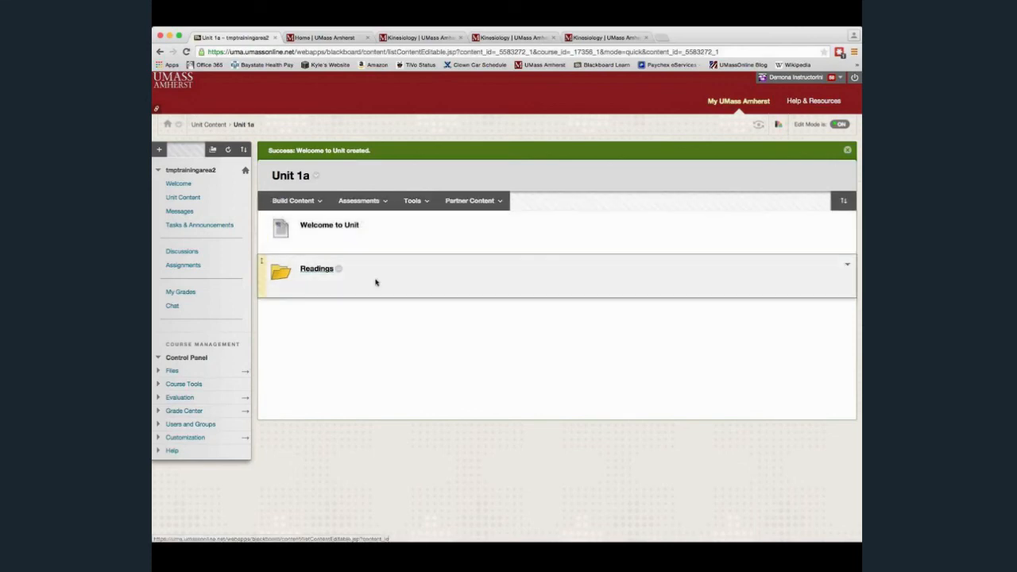
# - Return to Unit Content and review the options for the Unit 1a folder, including copying it
pyautogui.click(186, 199)
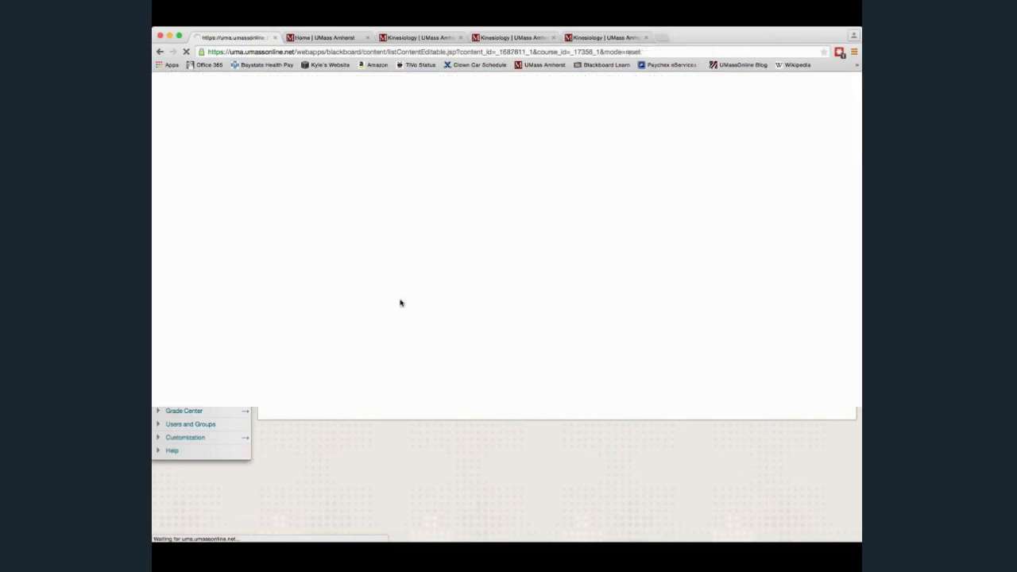
pyautogui.click(328, 428)
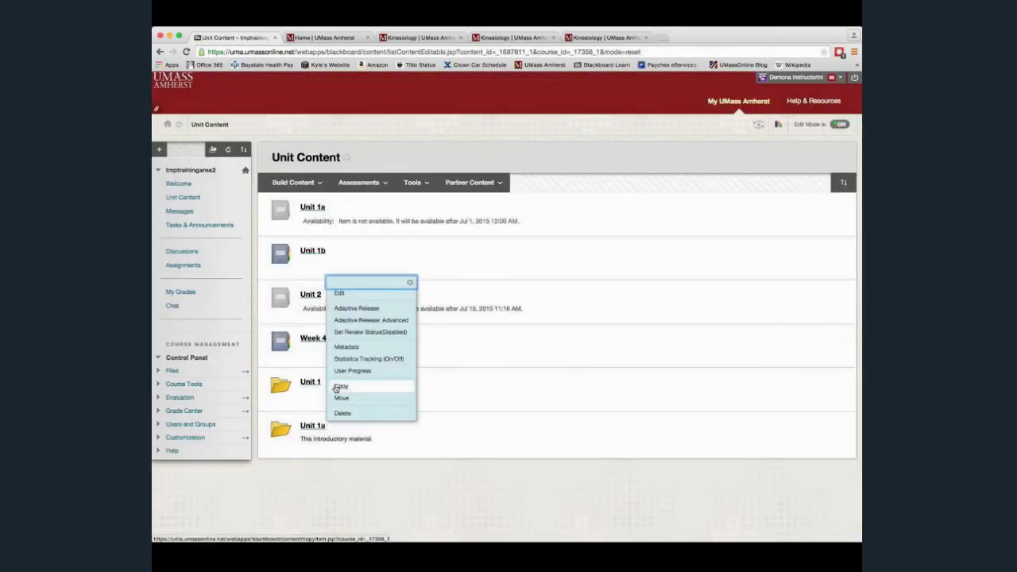
pyautogui.click(377, 438)
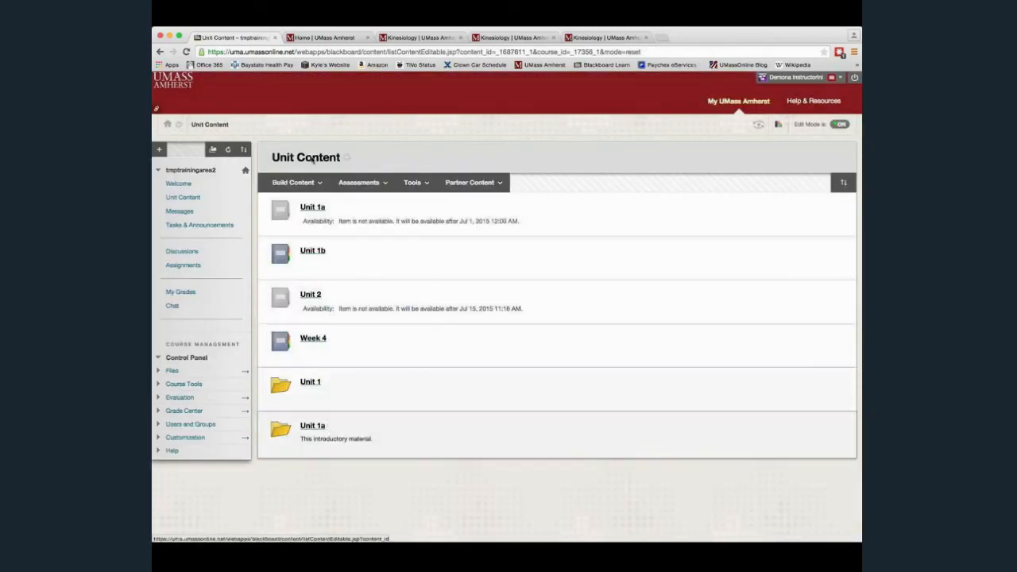